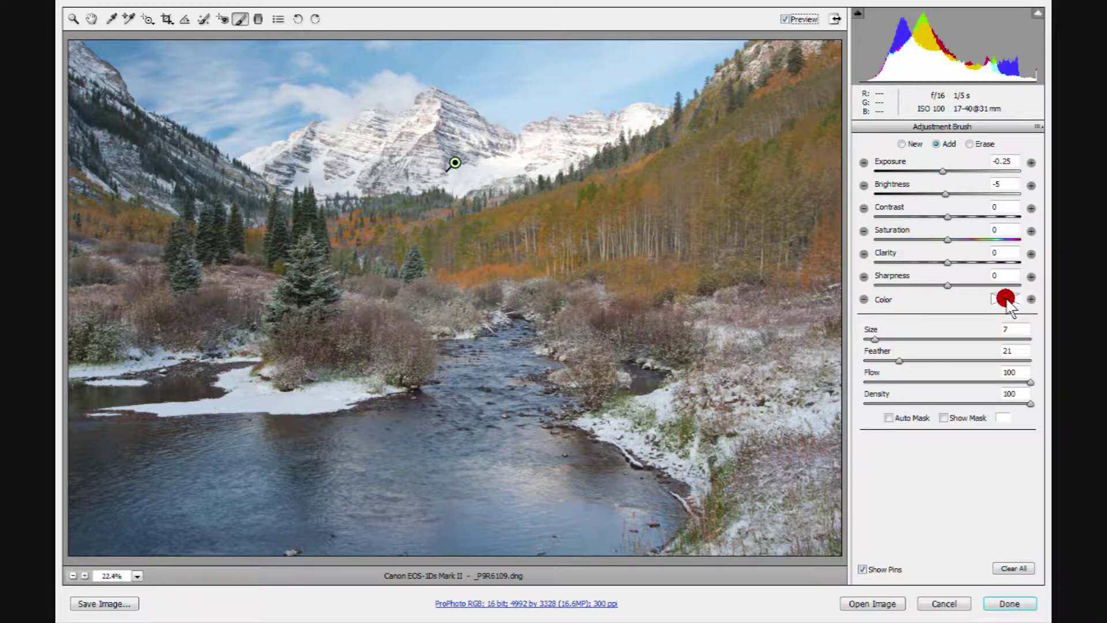
Step: Try a green tint of hue 103 on the sky and mountain adjustment, and reset the tint's saturation to 0
left_click(1006, 299)
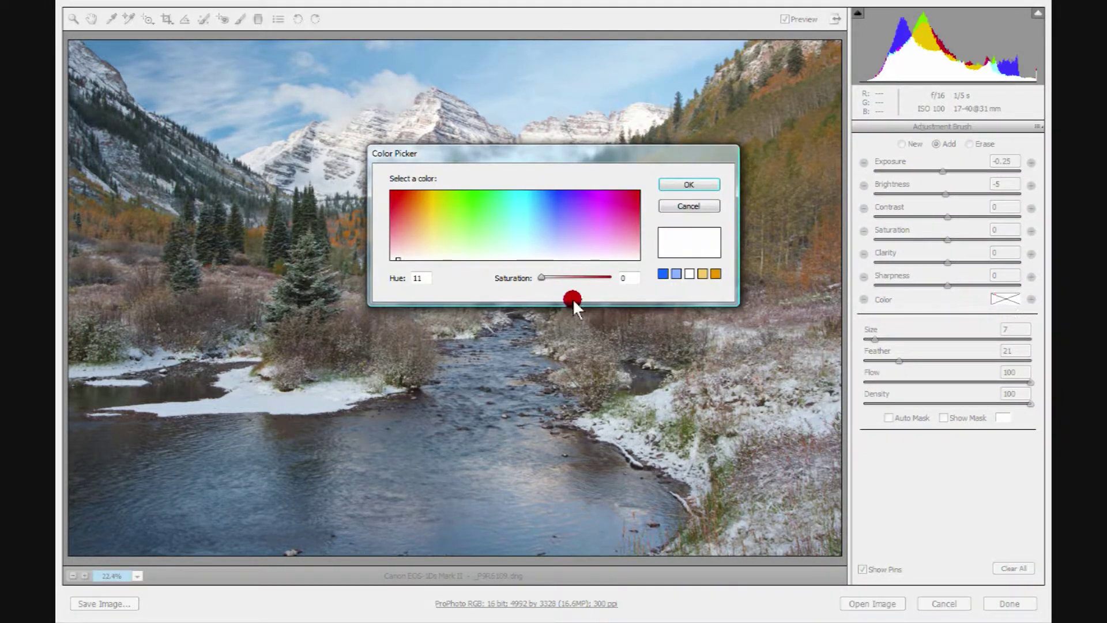
left_click_drag(541, 278, 594, 279)
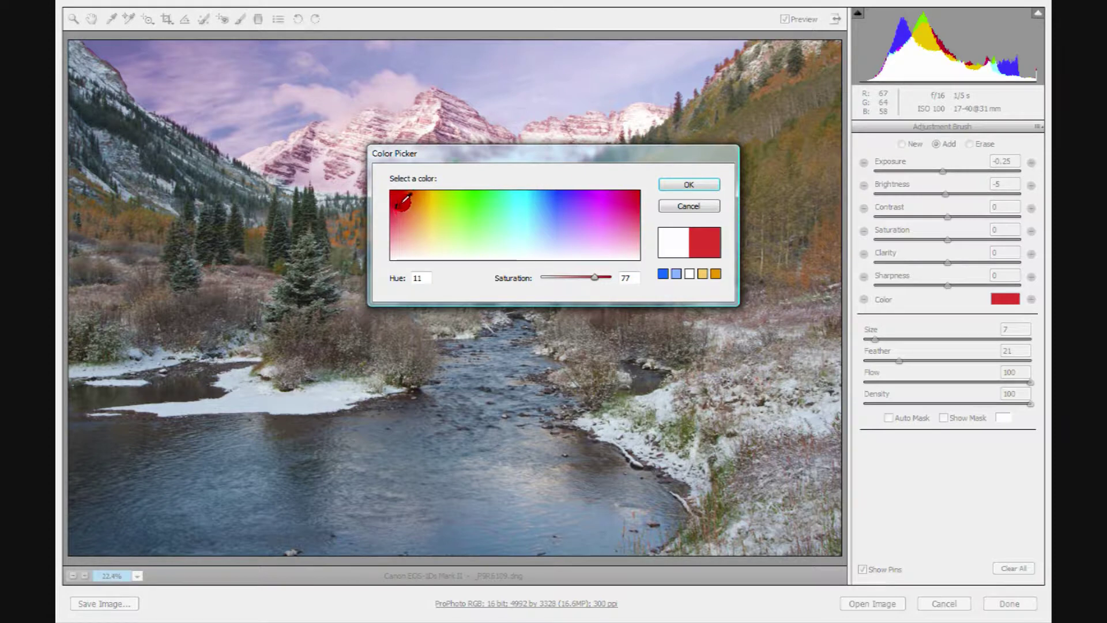
left_click_drag(403, 201, 461, 198)
left_click(671, 184)
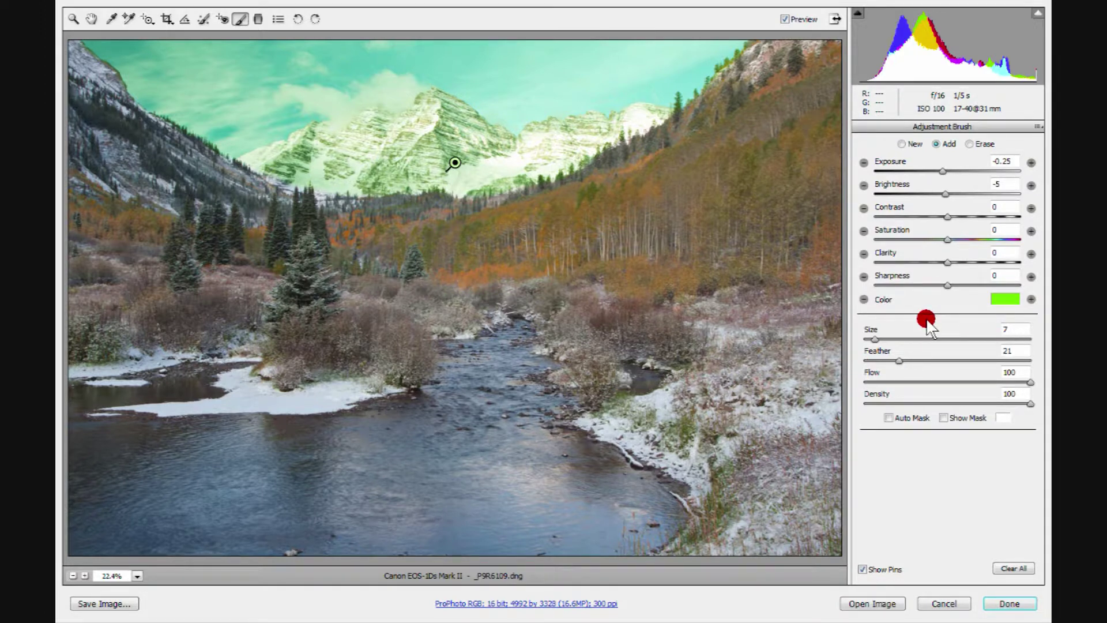
left_click(1003, 299)
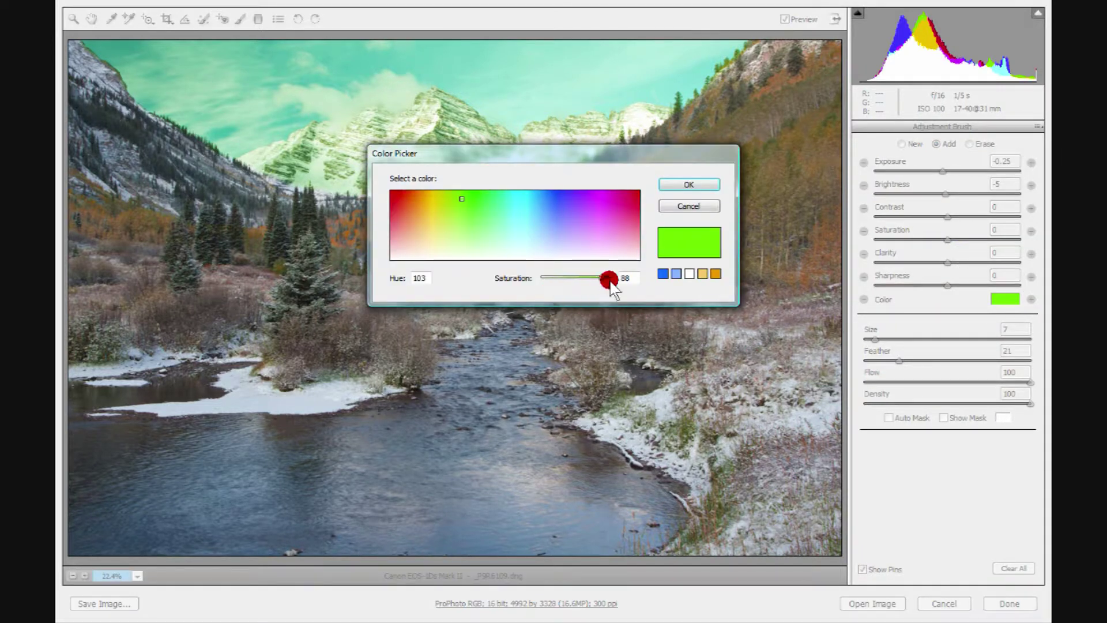
left_click_drag(602, 276, 534, 278)
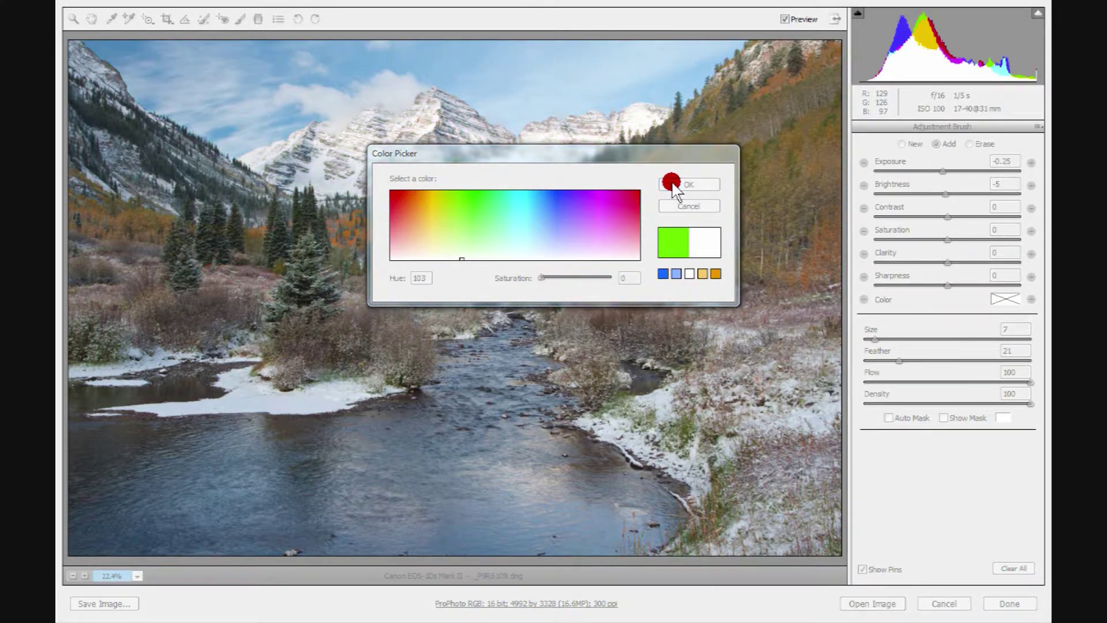
left_click(673, 184)
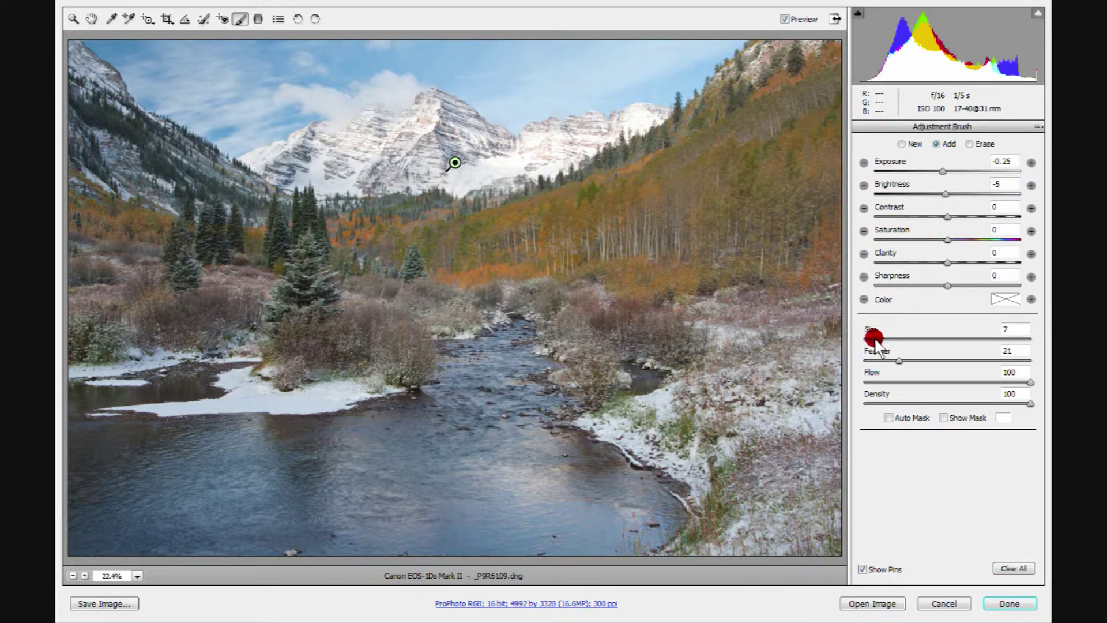
Step: Set the adjustment brush size to 49 and feather to 91, and paint a soft dab over the upper stream
left_click_drag(875, 339, 908, 343)
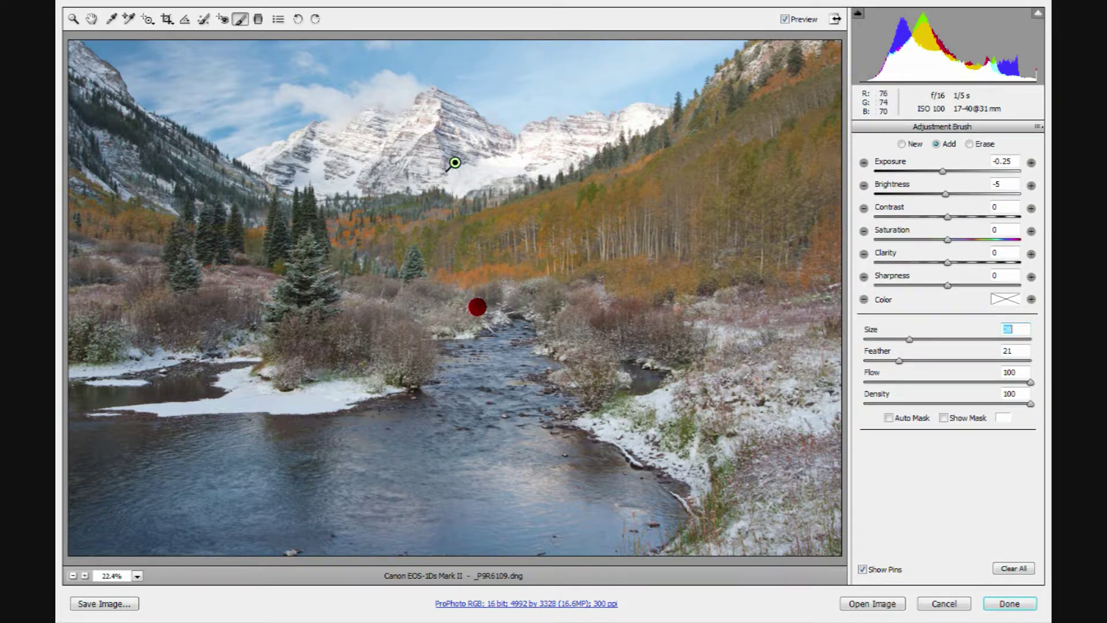
mouse_move(478, 308)
left_mouse_down()
mouse_move(505, 303)
mouse_move(457, 315)
left_mouse_up()
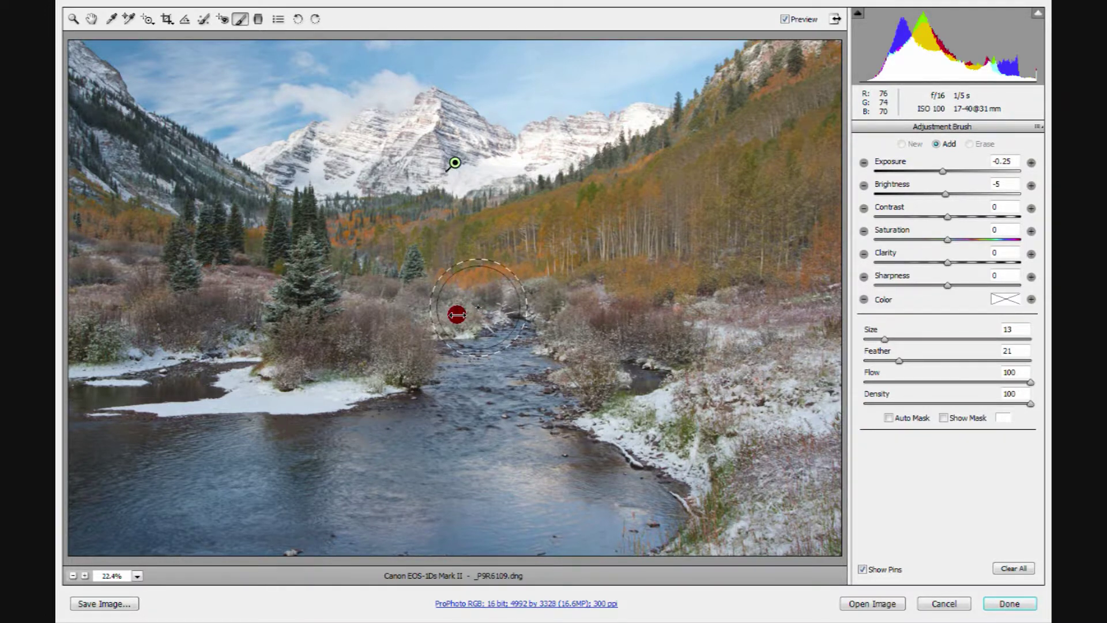
left_click_drag(457, 314, 505, 309)
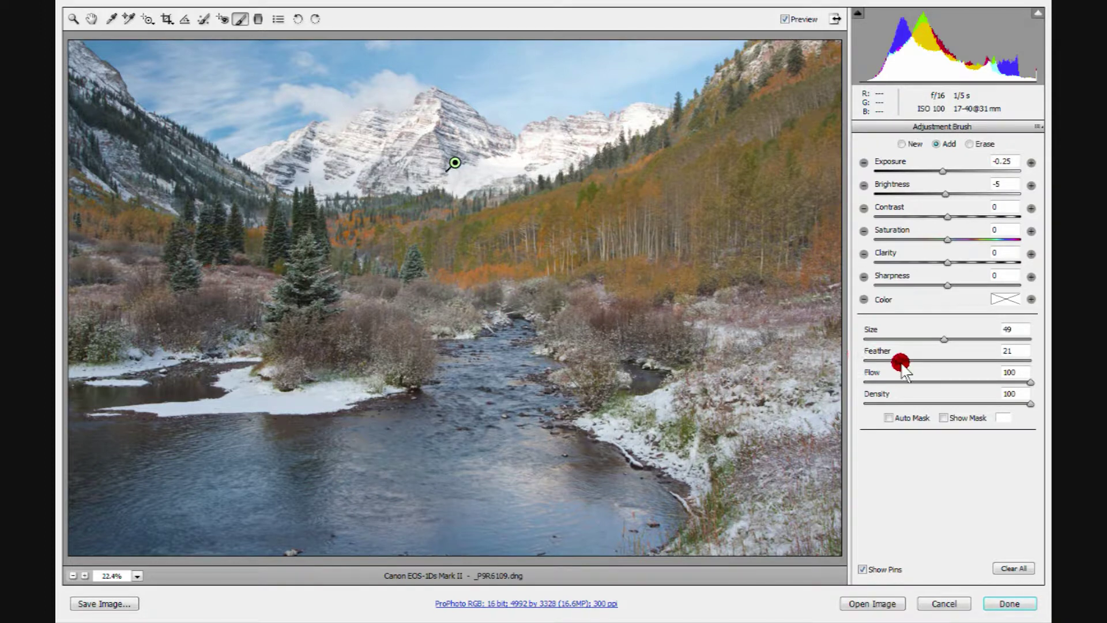
left_click_drag(898, 360, 1015, 361)
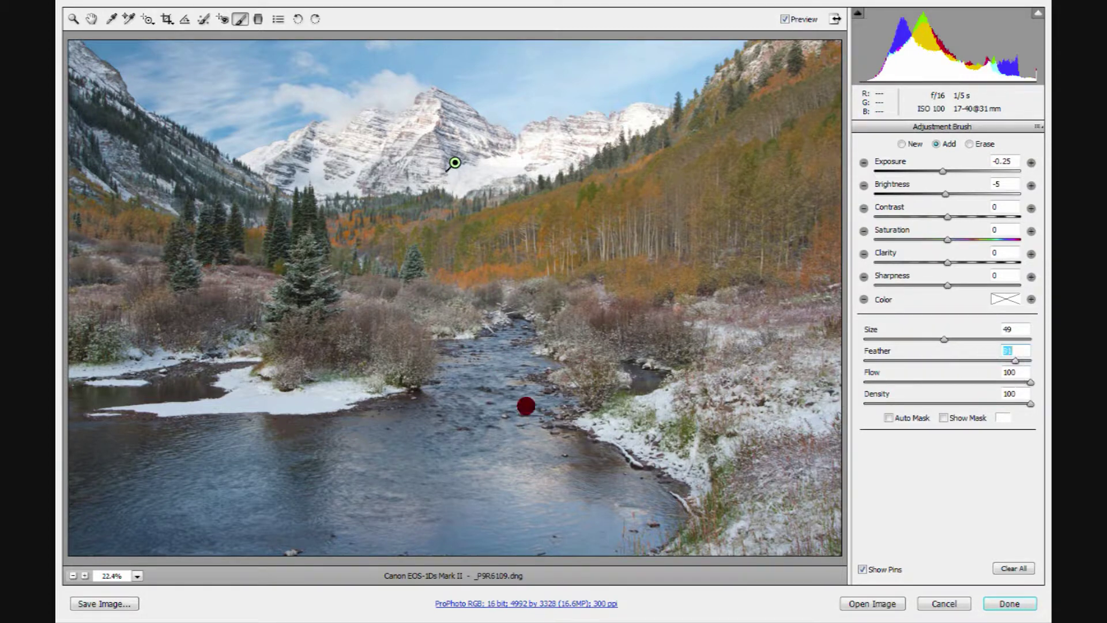
left_click(466, 331)
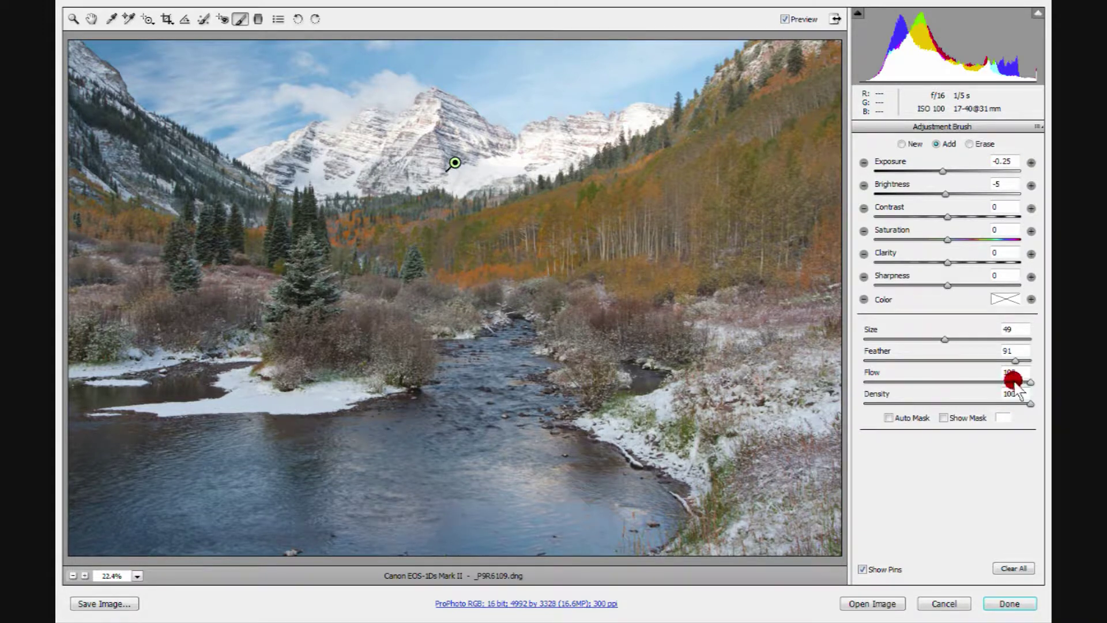
Step: Reduce the brush to size 12 and feather 30, and view the mask overlay color options without changing them
left_click_drag(1017, 361, 903, 374)
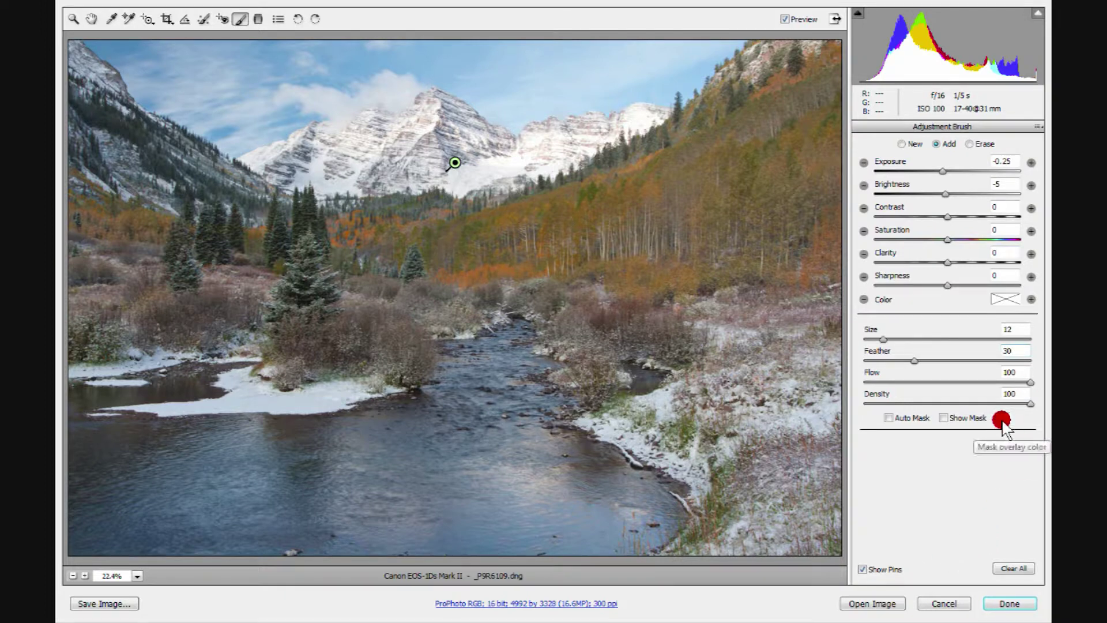
left_click(1002, 421)
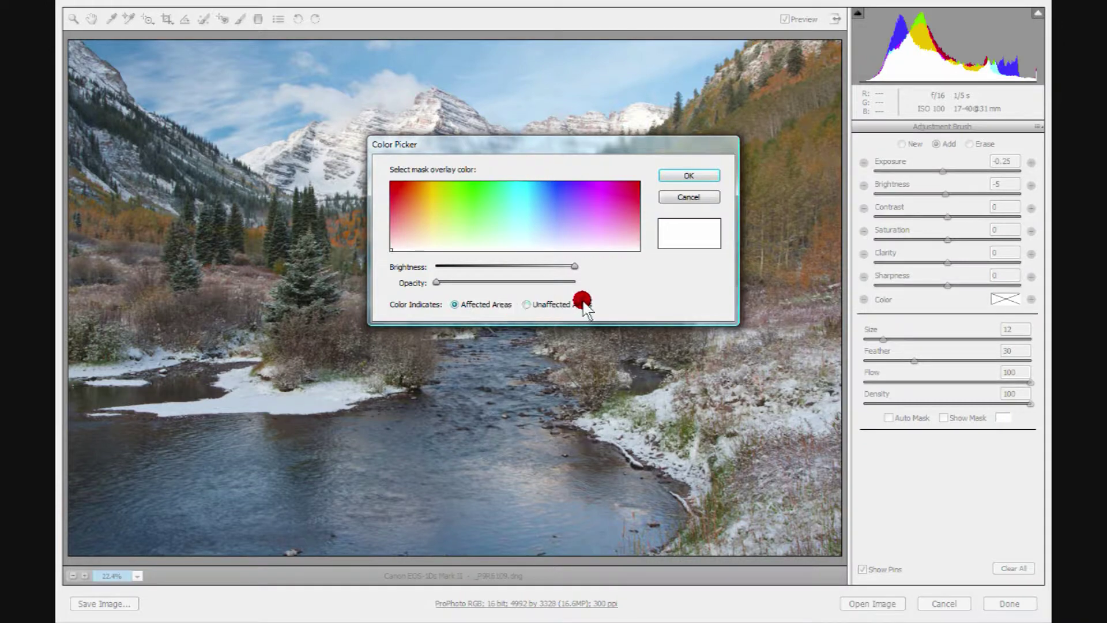
left_click(688, 196)
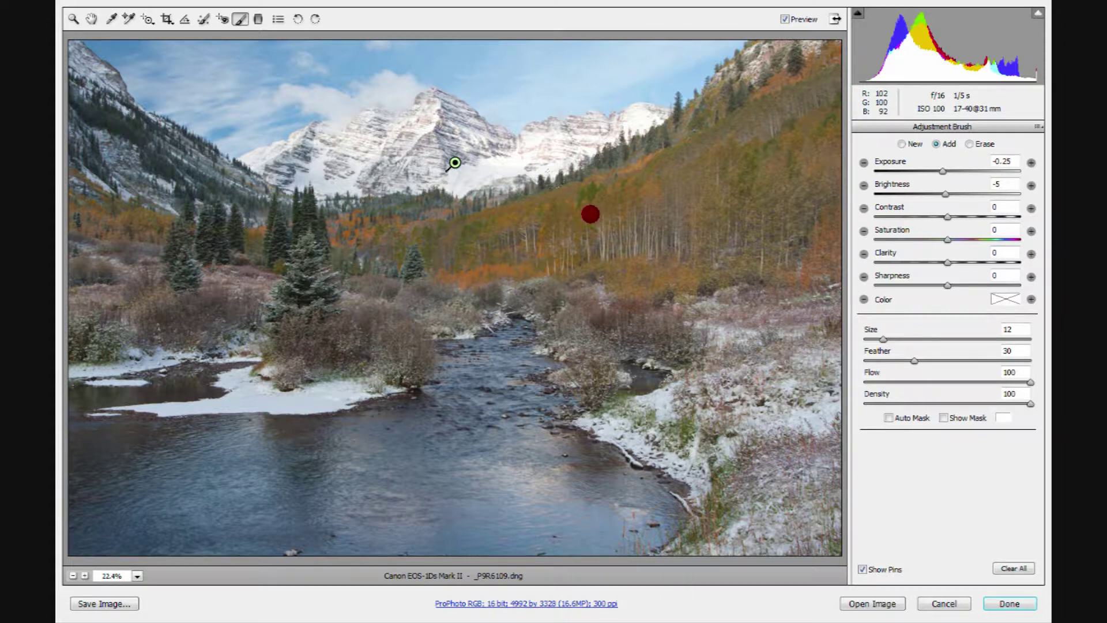
Step: Paint a new brush adjustment over the hillsides, trees and shrubs, showing the mask only while painting
left_click(901, 144)
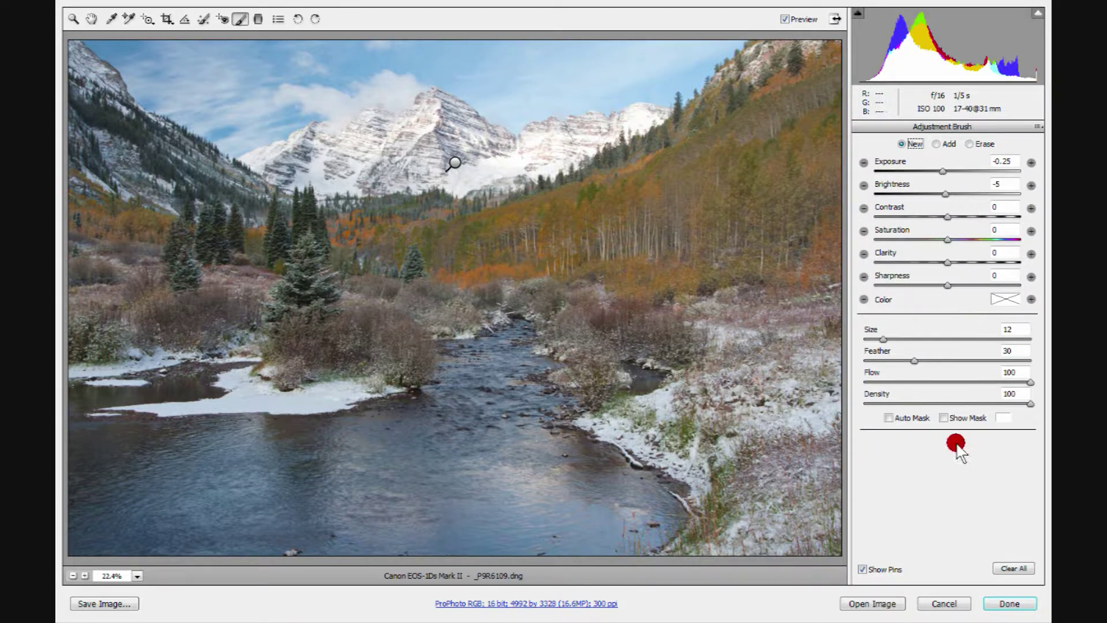
left_click(946, 418)
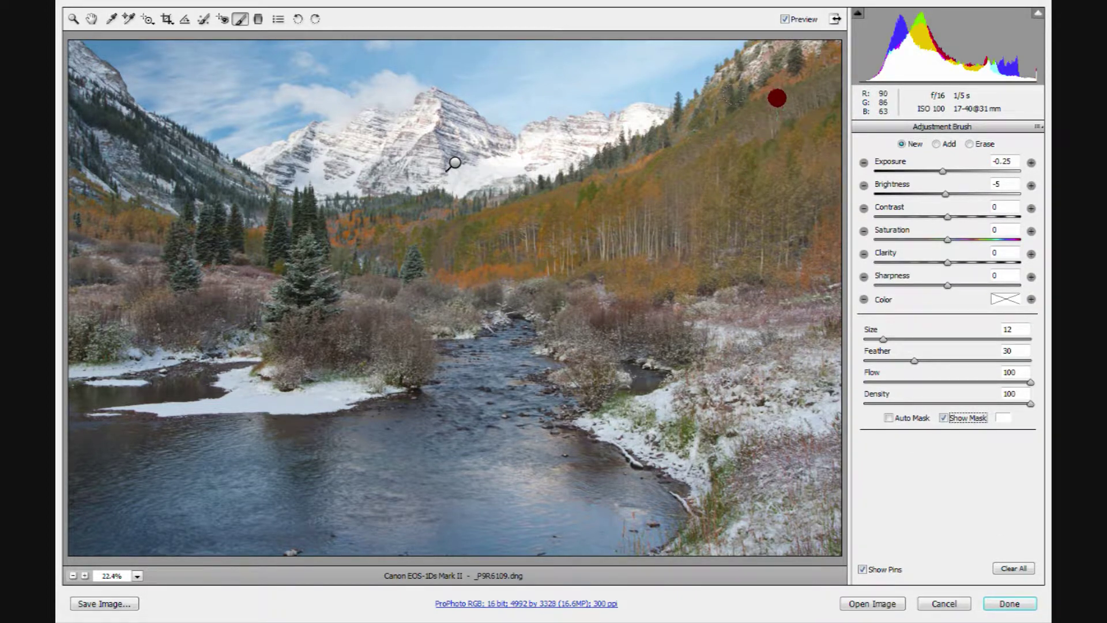
mouse_move(773, 88)
left_mouse_down()
mouse_move(748, 122)
mouse_move(815, 70)
mouse_move(774, 85)
mouse_move(644, 200)
mouse_move(555, 237)
mouse_move(388, 249)
mouse_move(293, 240)
mouse_move(217, 212)
mouse_move(73, 118)
mouse_move(59, 206)
mouse_move(84, 247)
mouse_move(169, 250)
mouse_move(94, 280)
mouse_move(127, 301)
mouse_move(310, 298)
mouse_move(114, 304)
mouse_move(457, 308)
mouse_move(410, 330)
mouse_move(351, 334)
mouse_move(535, 289)
mouse_move(594, 300)
mouse_move(724, 236)
mouse_move(828, 157)
mouse_move(786, 253)
mouse_move(600, 278)
mouse_move(829, 295)
left_mouse_up()
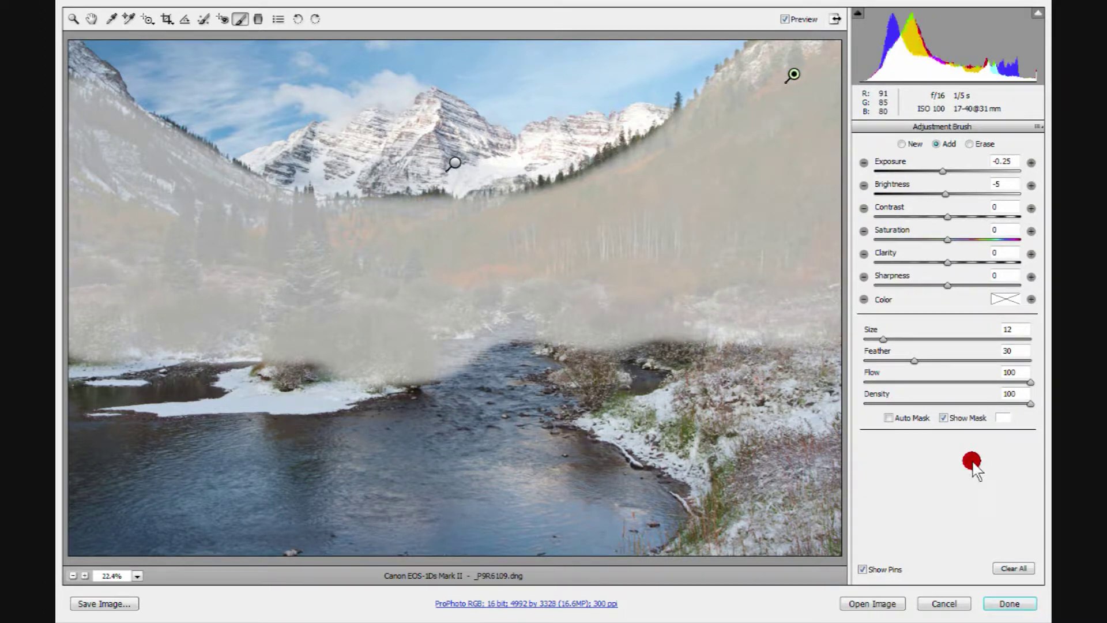
left_click(944, 417)
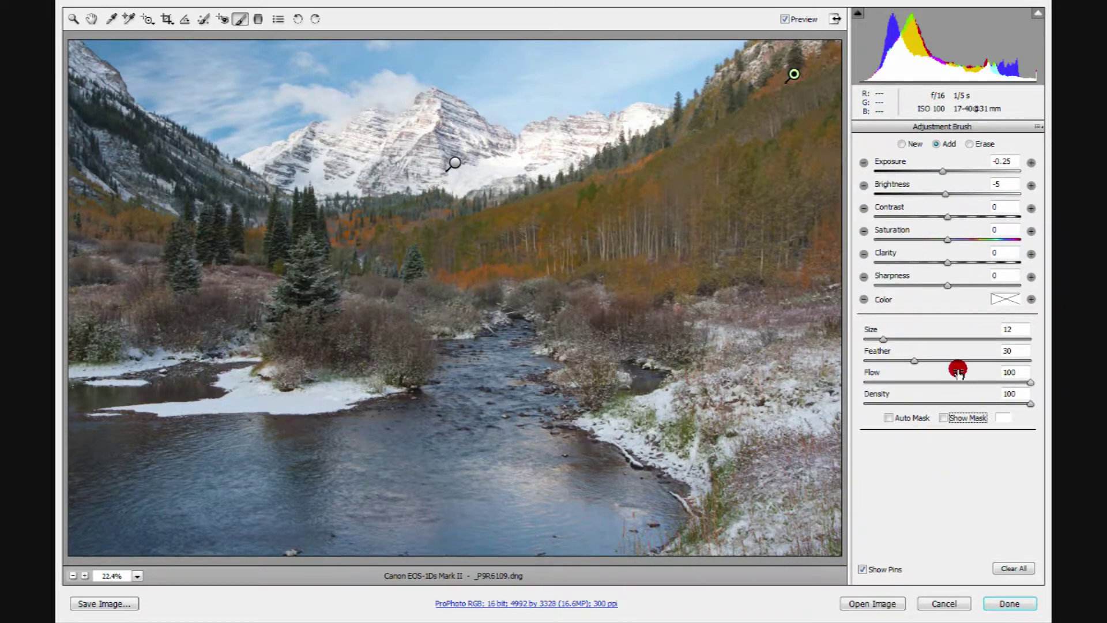
Step: Compare the image with and without the darkening brush adjustment on the hillsides and shrubs
left_click(785, 19)
left_click(785, 19)
left_click(784, 18)
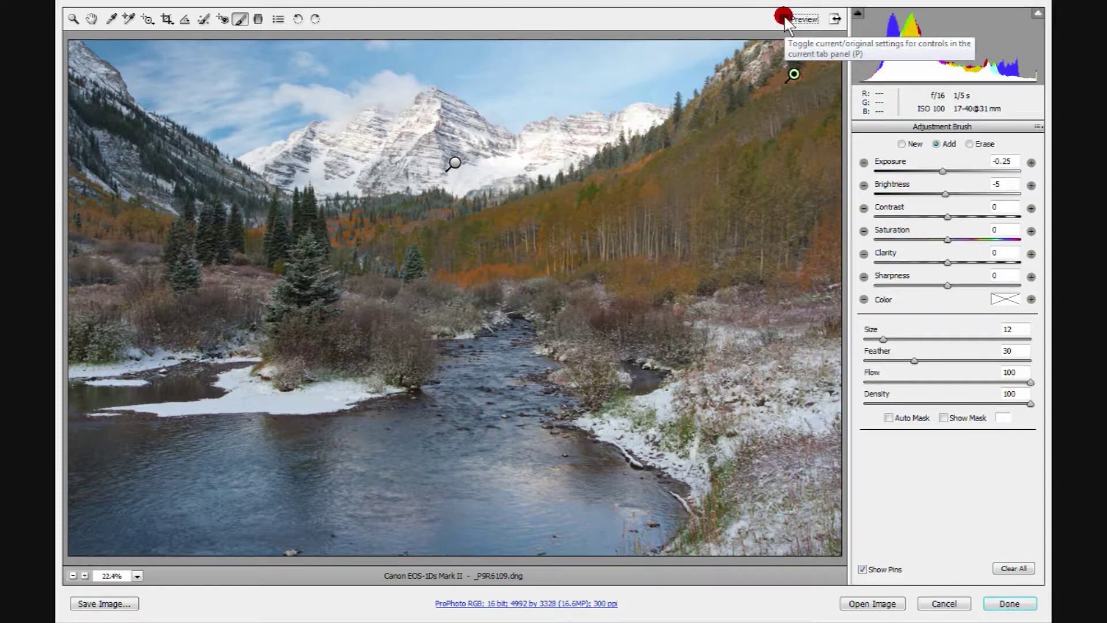
left_click(784, 19)
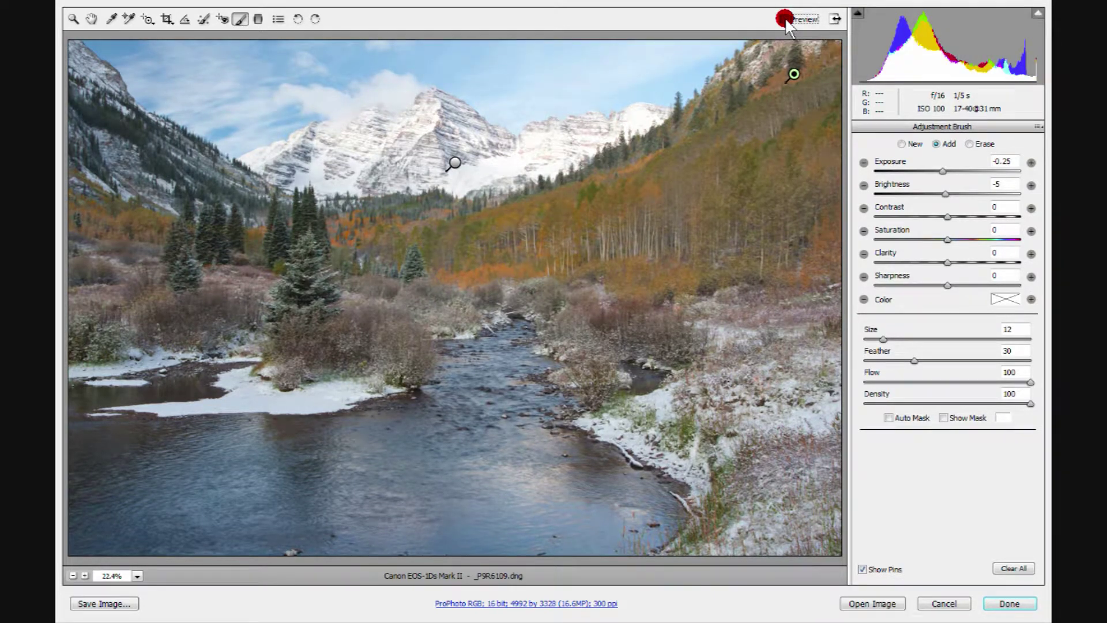
left_click(784, 18)
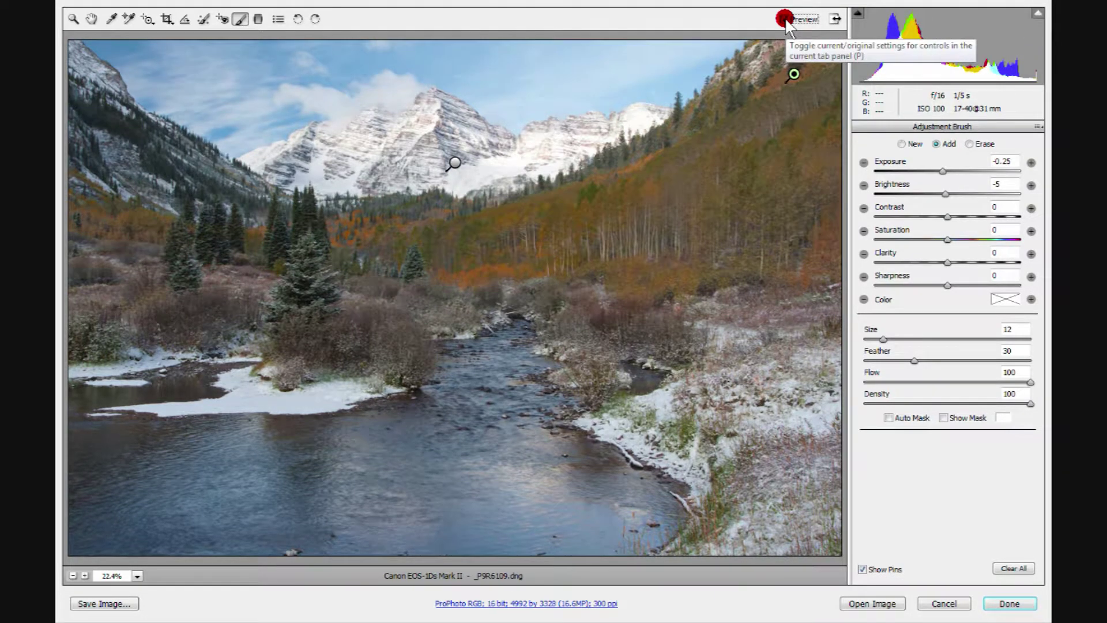
Step: Set the hillside adjustment's exposure to +0.25 and its brightness to +5
left_click(943, 171)
type(".25")
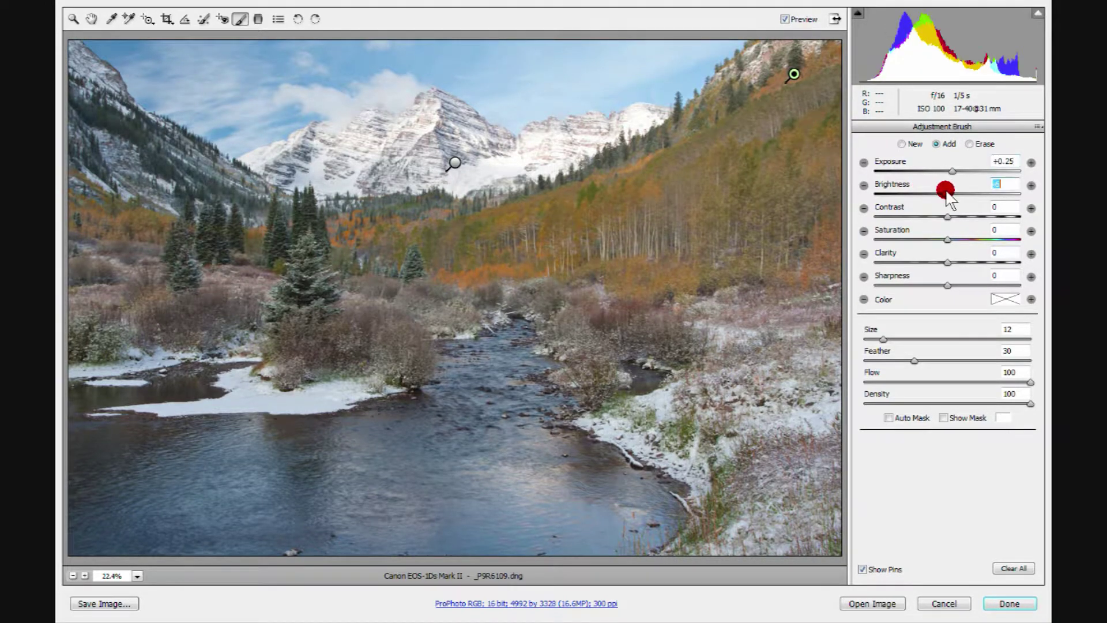
left_click_drag(947, 192, 945, 195)
type("5")
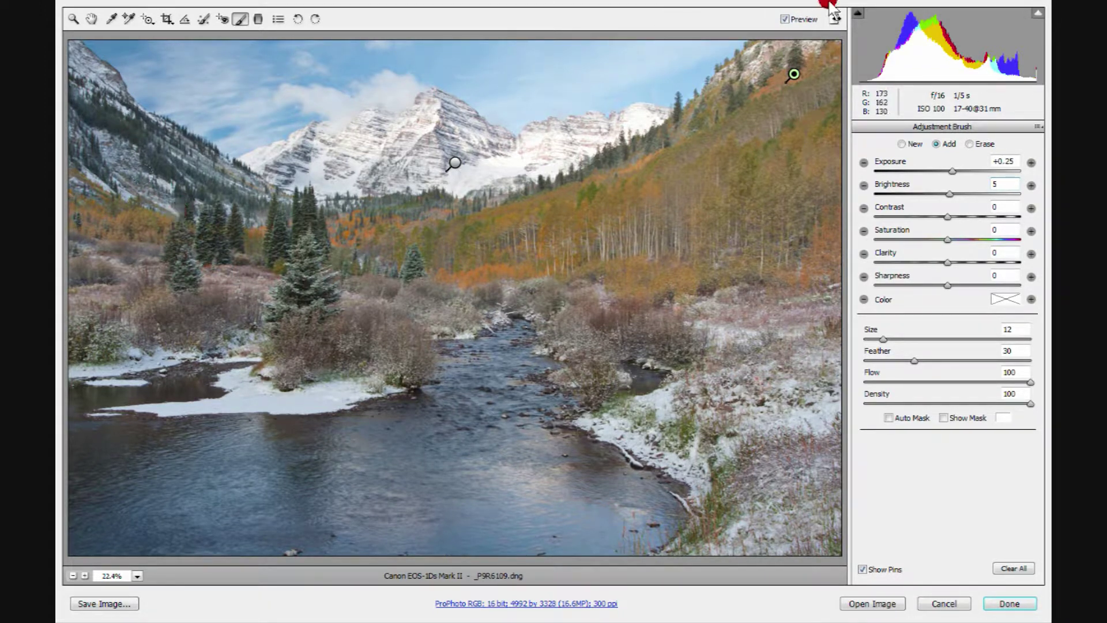
Step: Compare the original image with the brightened land and darkened sky by toggling the preview
left_click(785, 17)
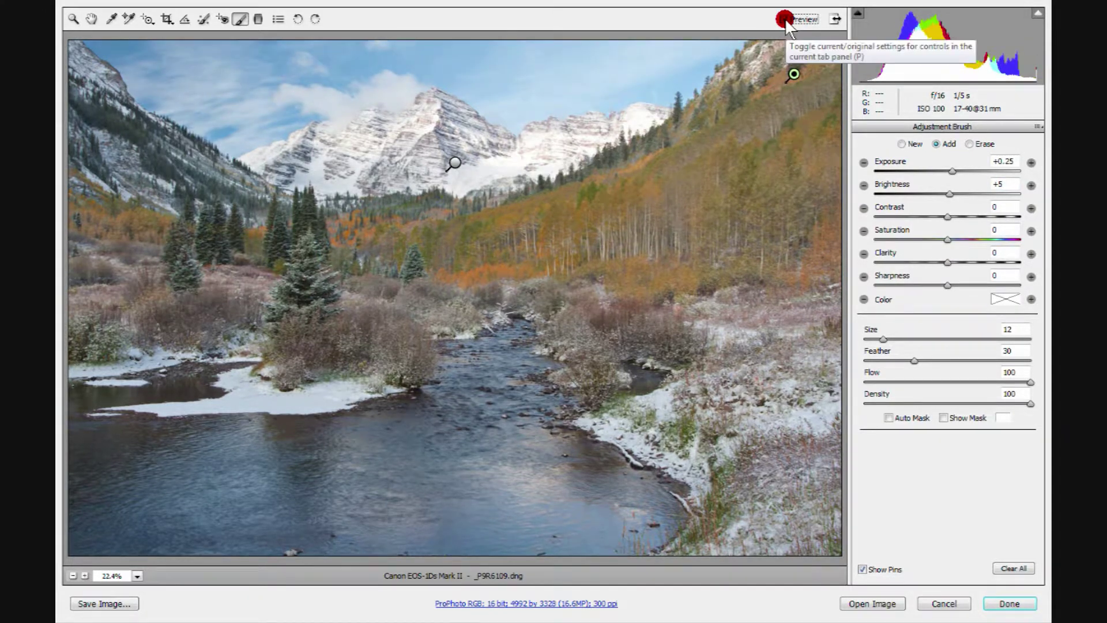
left_click(784, 18)
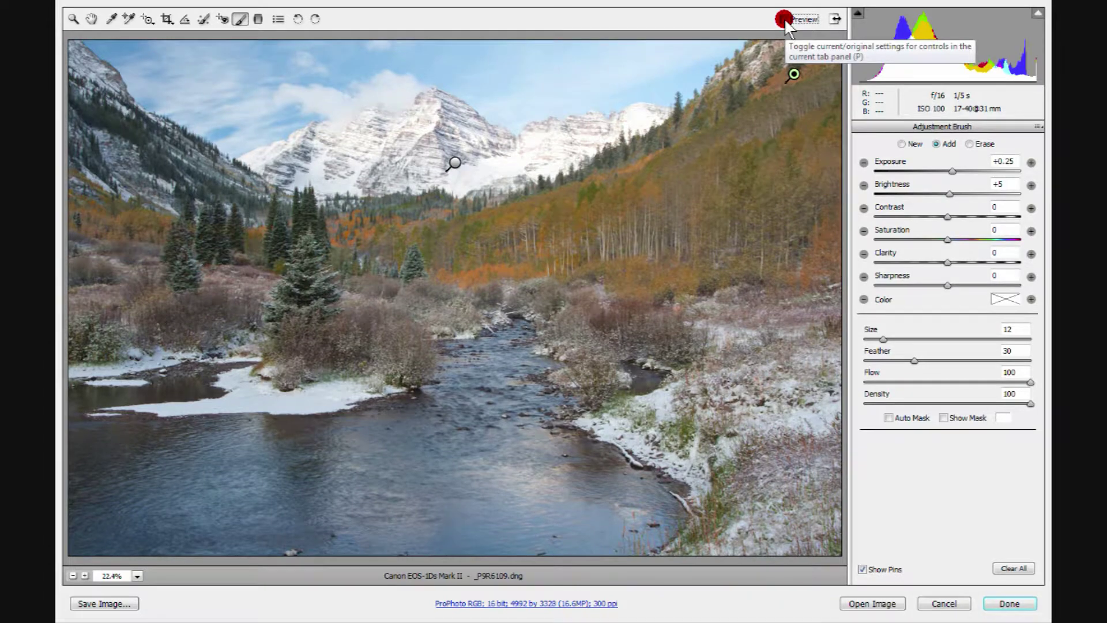
left_click(784, 18)
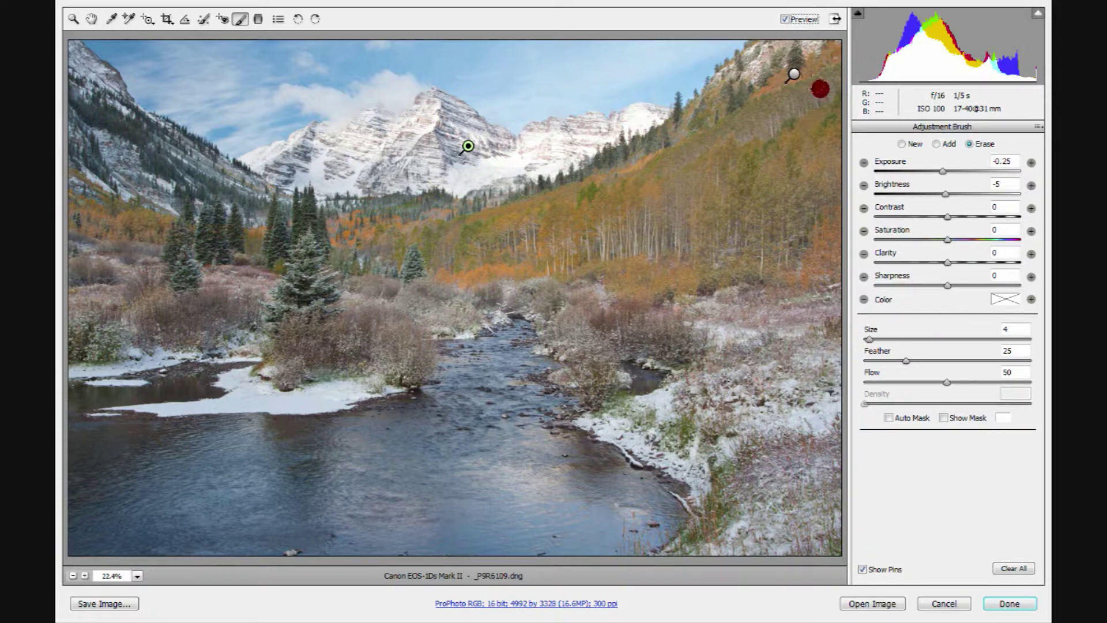
left_click(783, 19)
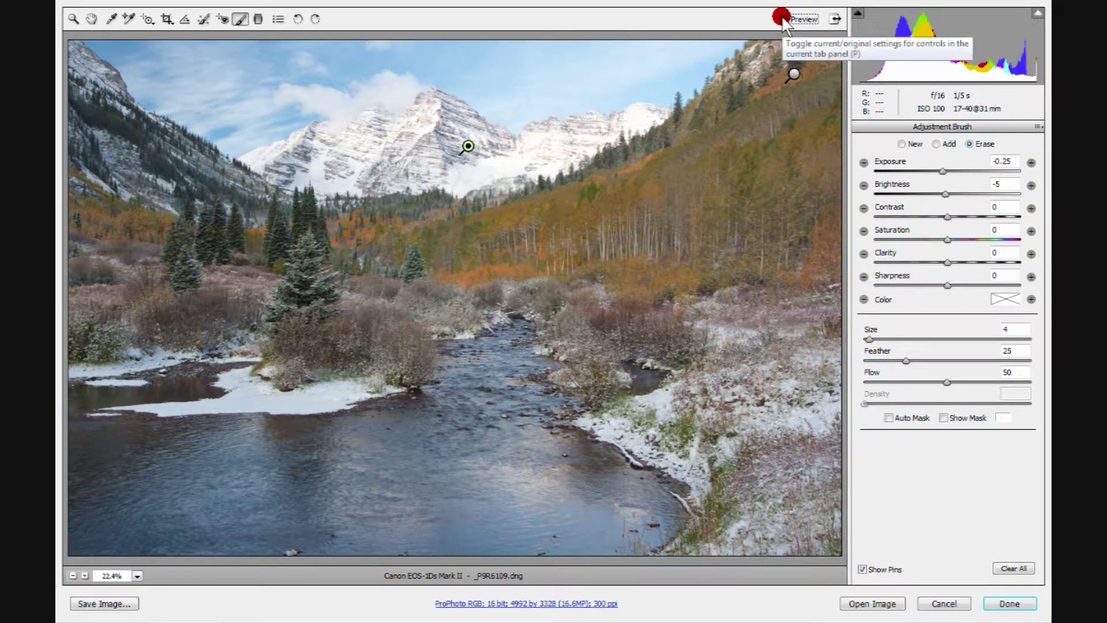
left_click(783, 19)
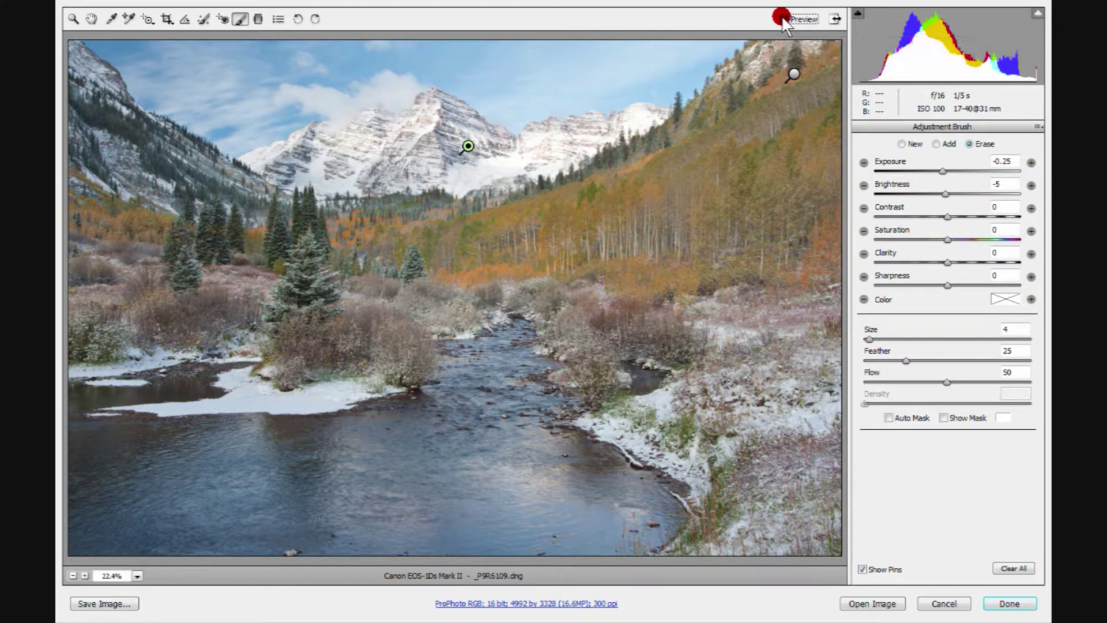
left_click(783, 19)
left_click(783, 18)
Step: Hide the brush pins and compare the unobstructed image with and without the brush adjustments
left_click(468, 146)
left_click(862, 570)
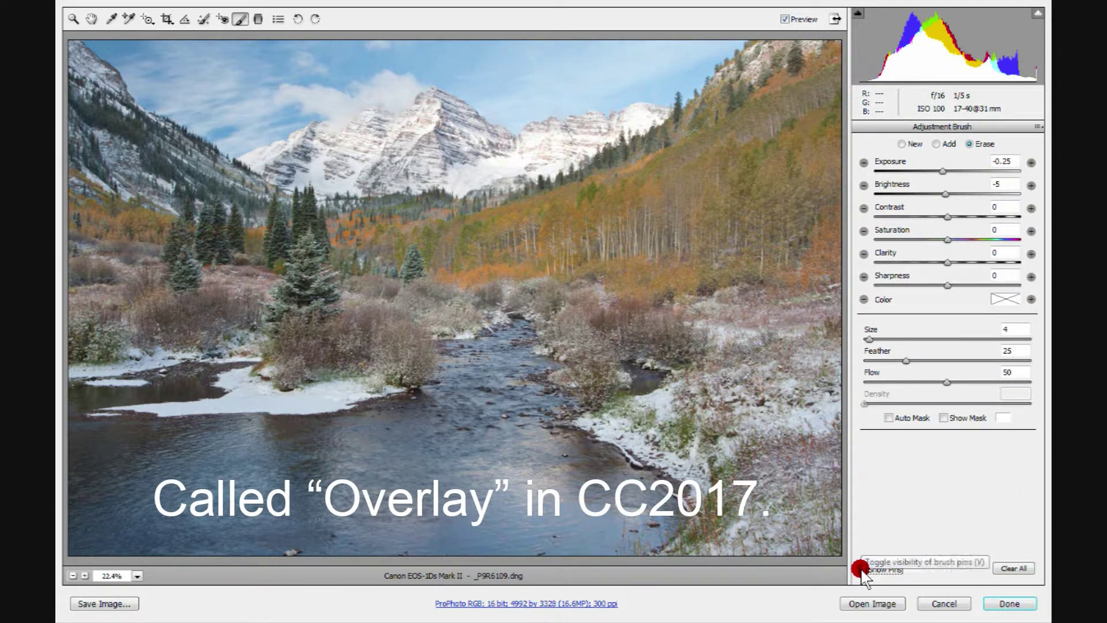
left_click(784, 19)
left_click(784, 19)
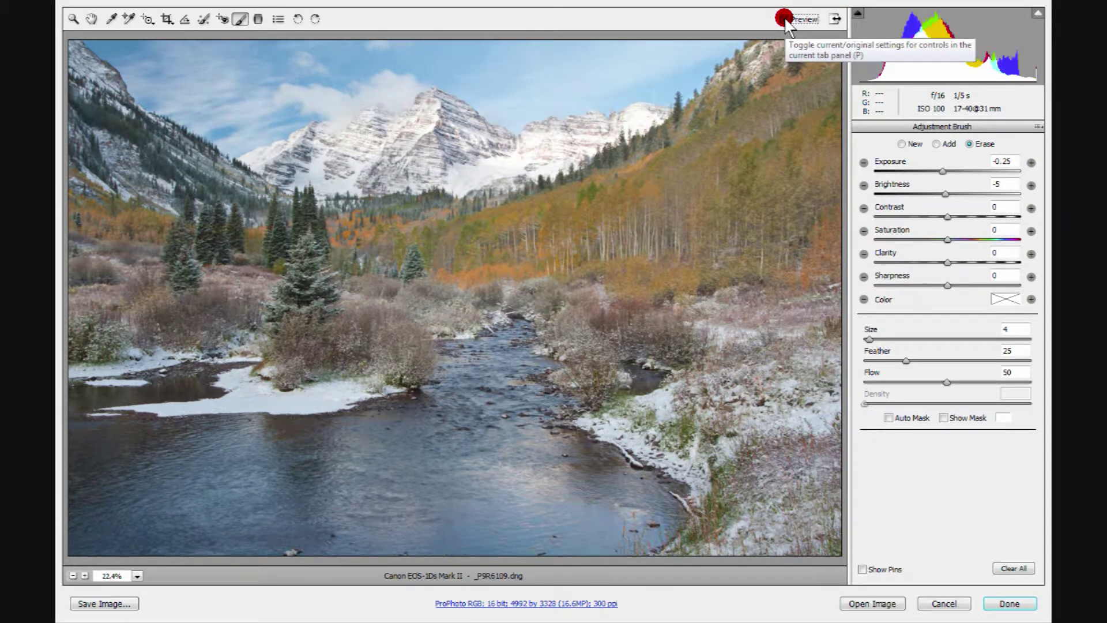
left_click(784, 19)
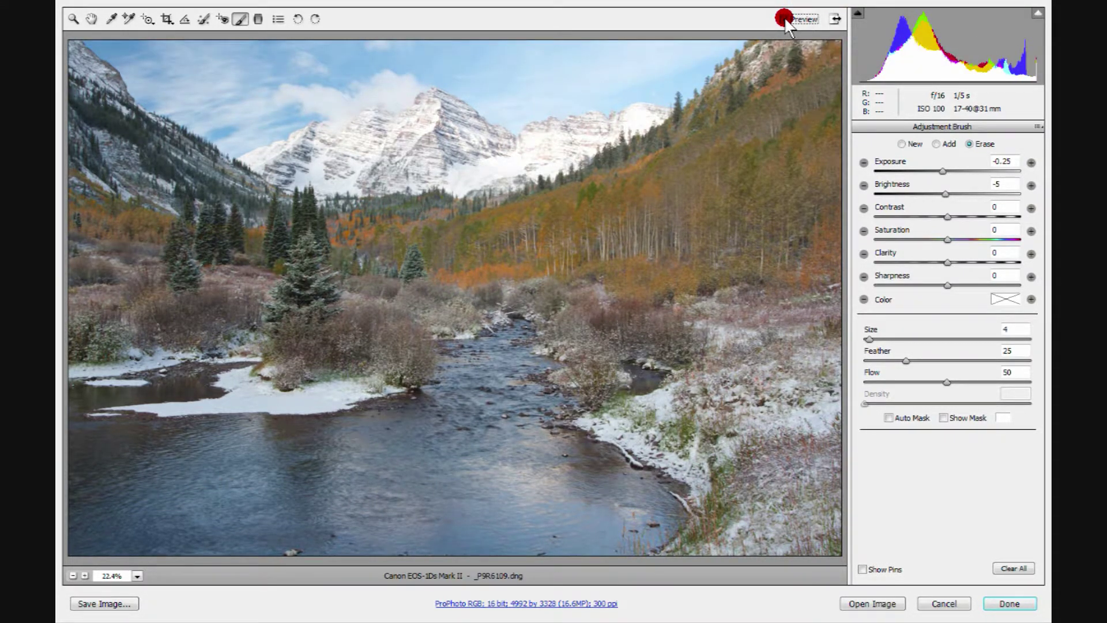
left_click(784, 19)
left_click(785, 19)
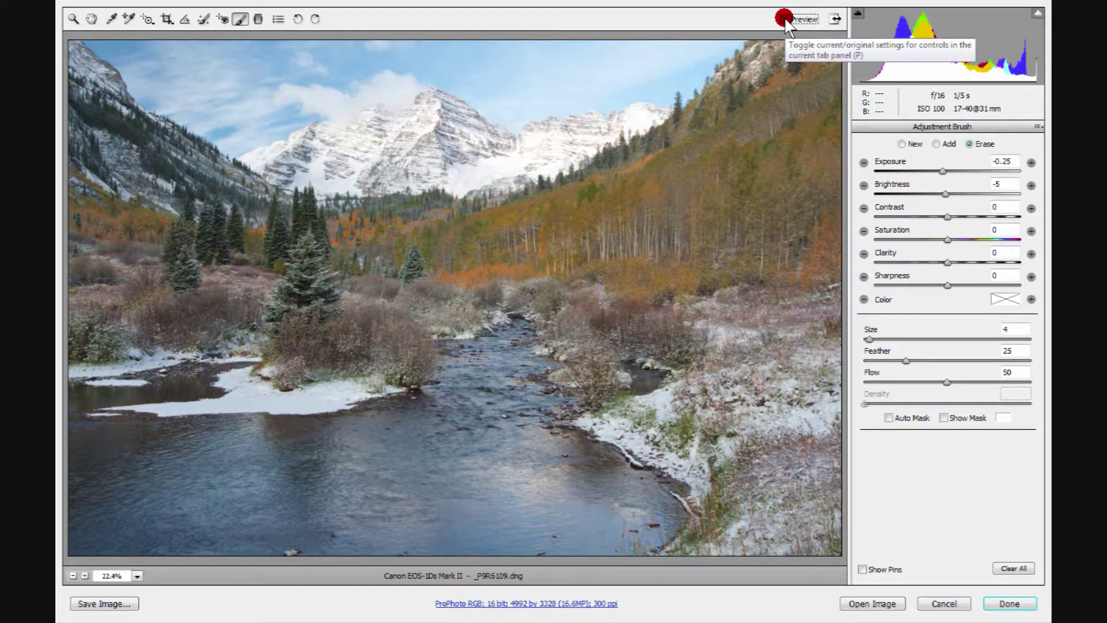
left_click(784, 19)
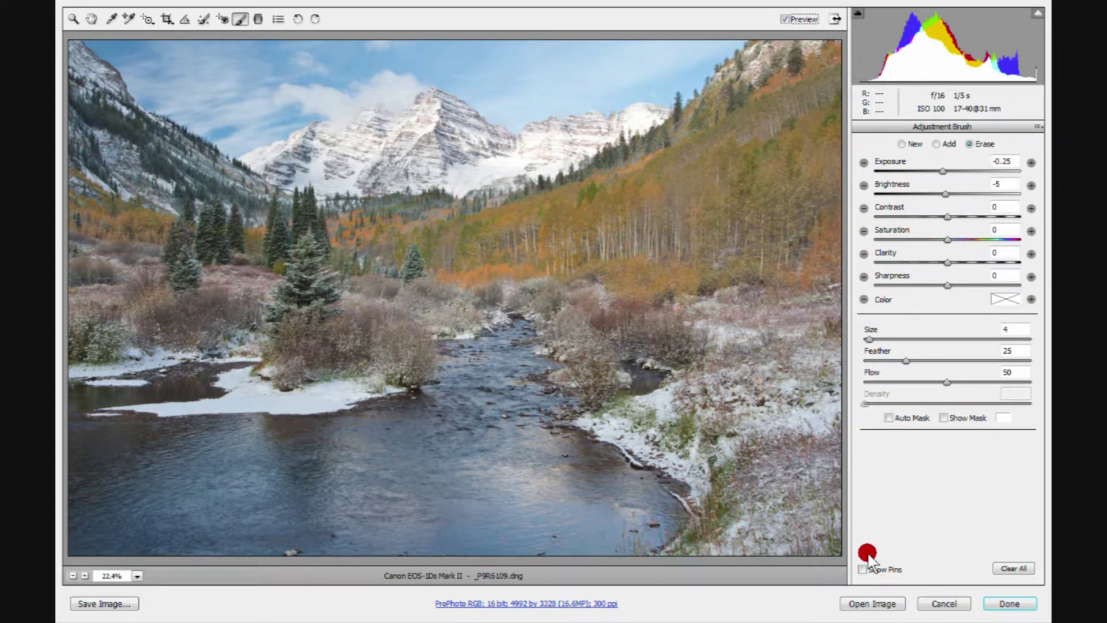
Step: Show the brush pins and check the mask of the sky and mountain adjustment
left_click(869, 557)
left_click(469, 146)
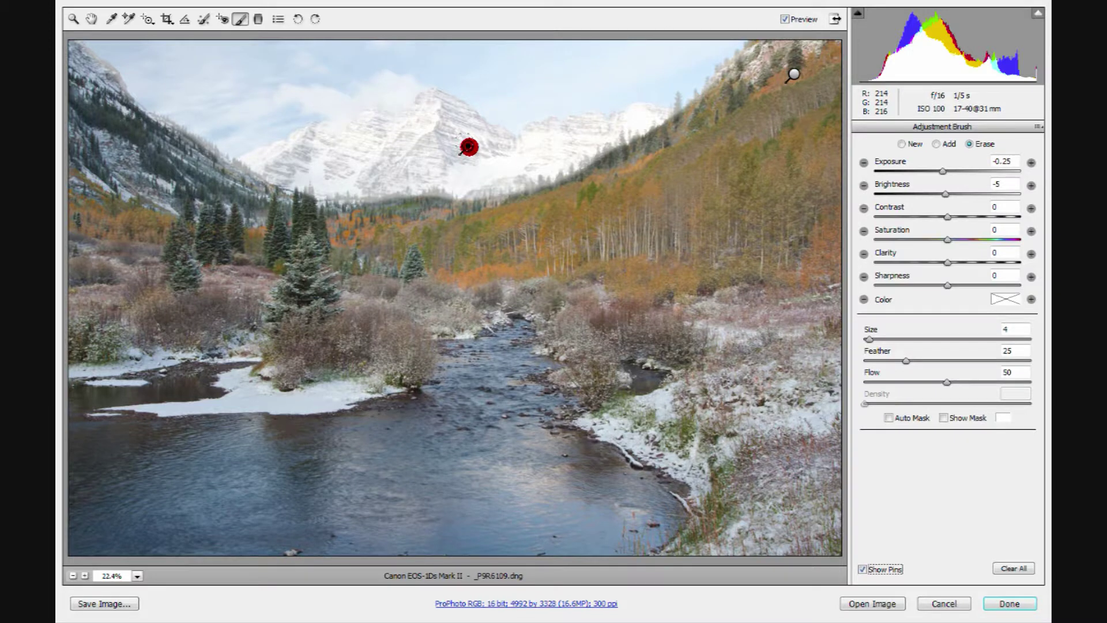
left_click(953, 501)
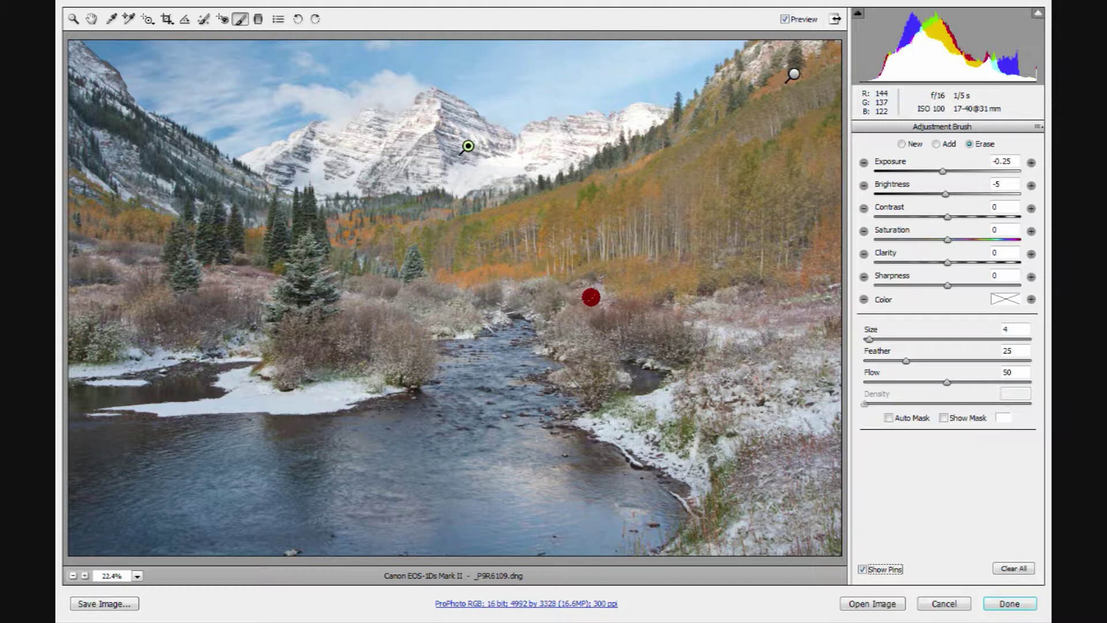
Step: Delete the hillside brush adjustment, undo the deletion, and reselect its pin
mouse_move(468, 147)
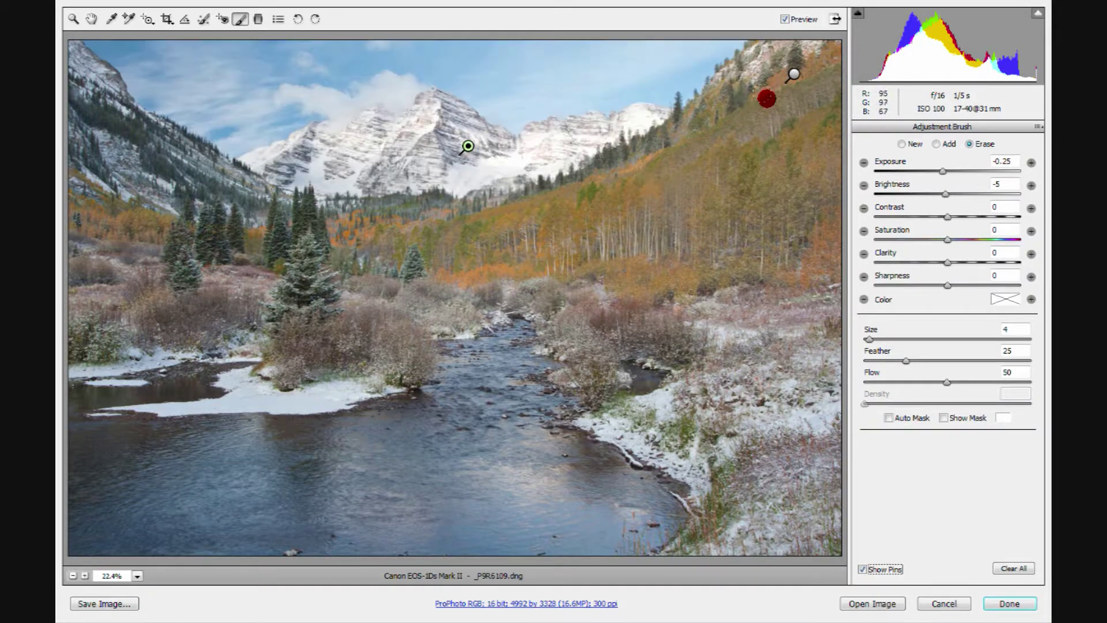
left_click(795, 76)
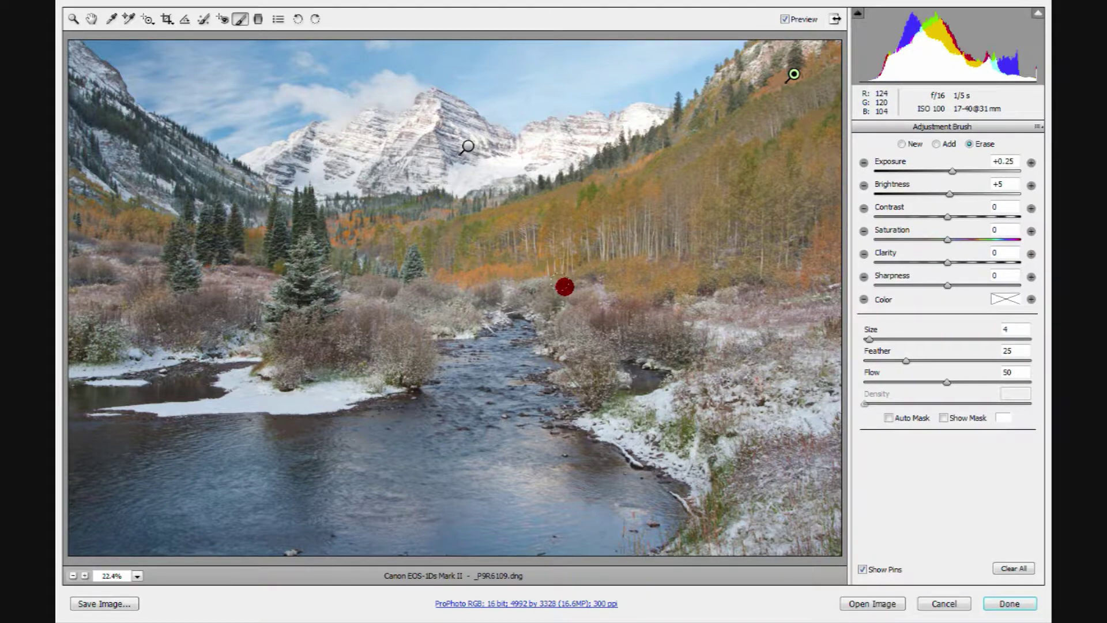
key("Delete")
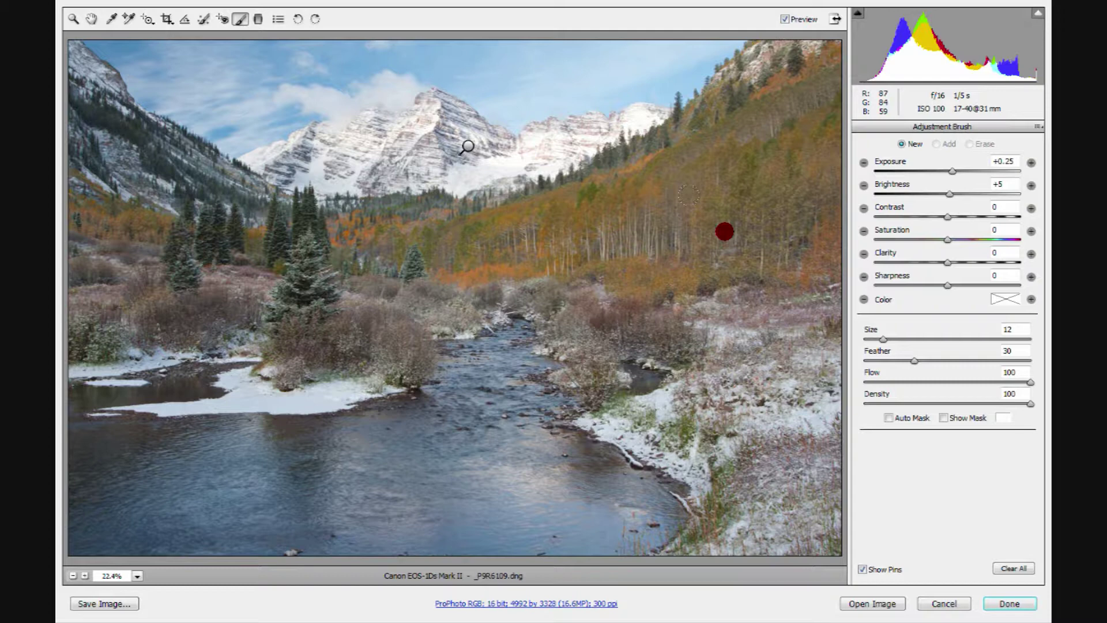
key("ctrl+z")
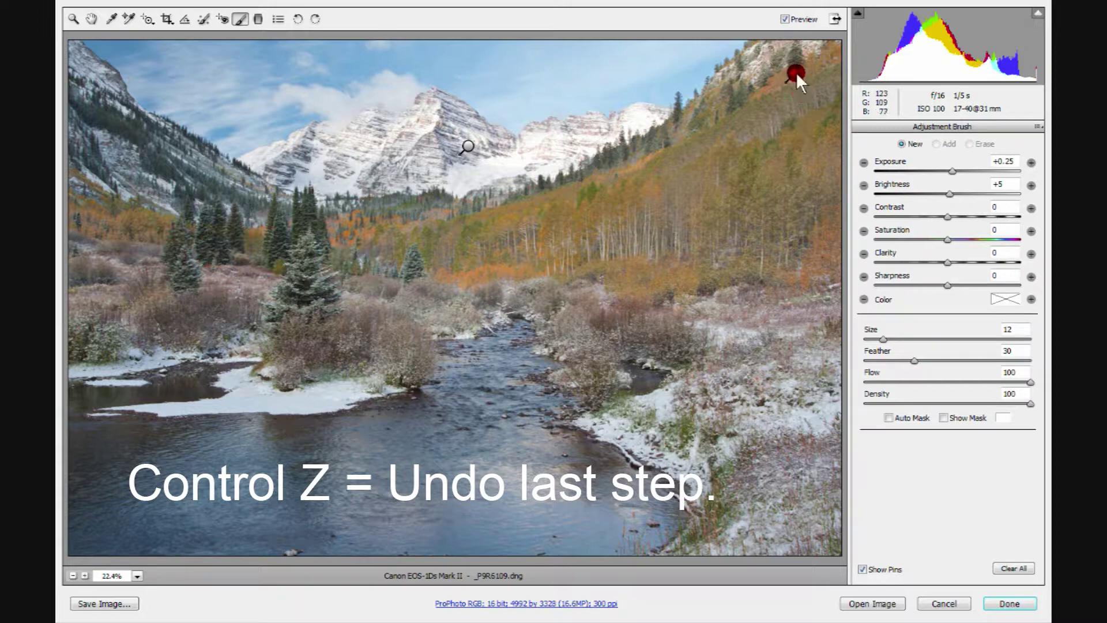
left_click(794, 72)
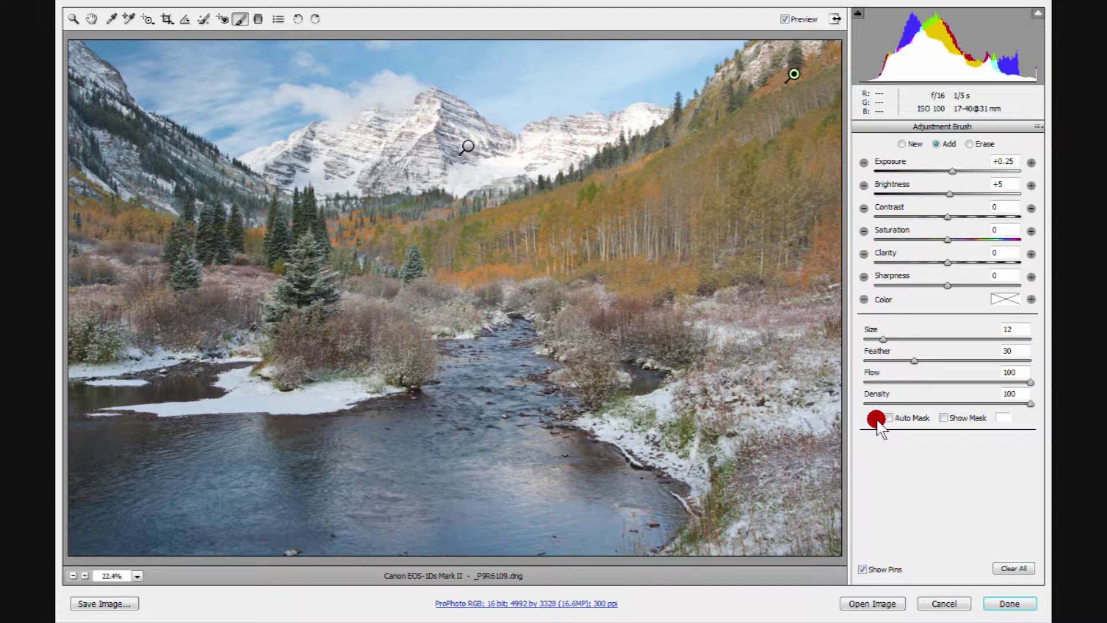
Step: Clear all brush adjustments from the photo and turn on Auto Mask and Show Mask for a new one
left_click(1010, 570)
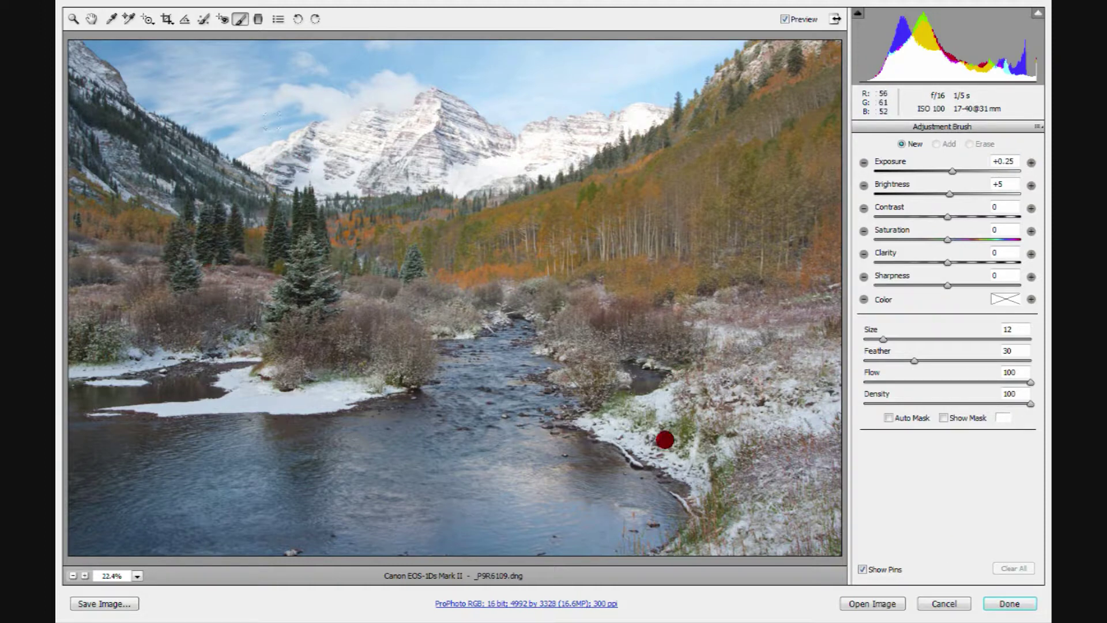
left_click(888, 418)
left_click(946, 418)
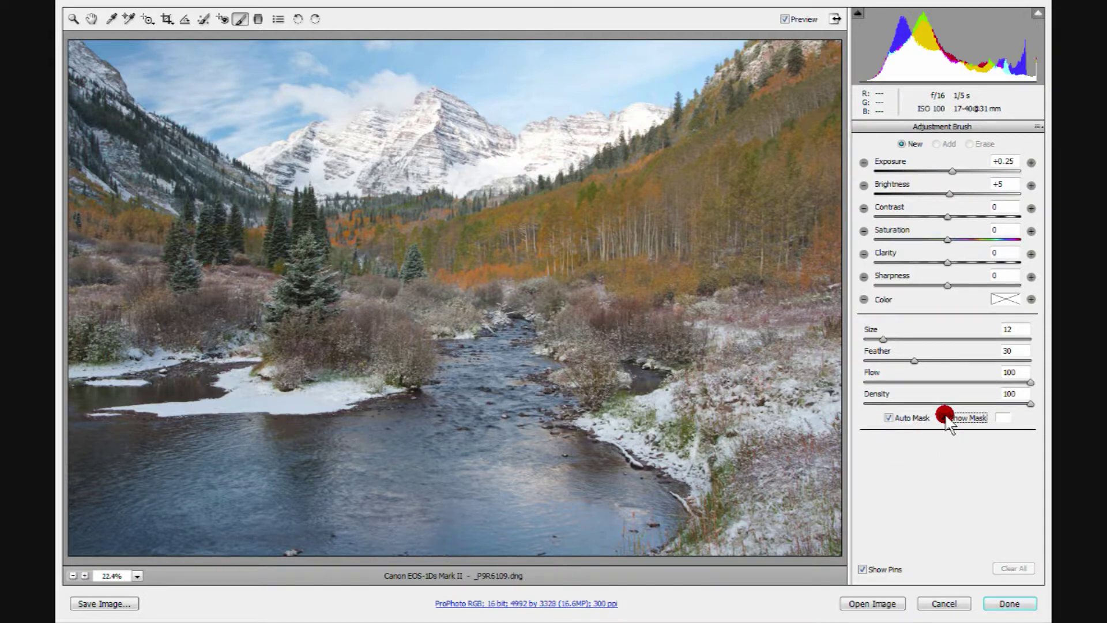
Step: At 100% magnification, brush a masked band of sky along the edge of the tree-covered ridge on the photo's left side
left_click(137, 575)
left_click(133, 486)
left_click_drag(116, 112, 365, 288)
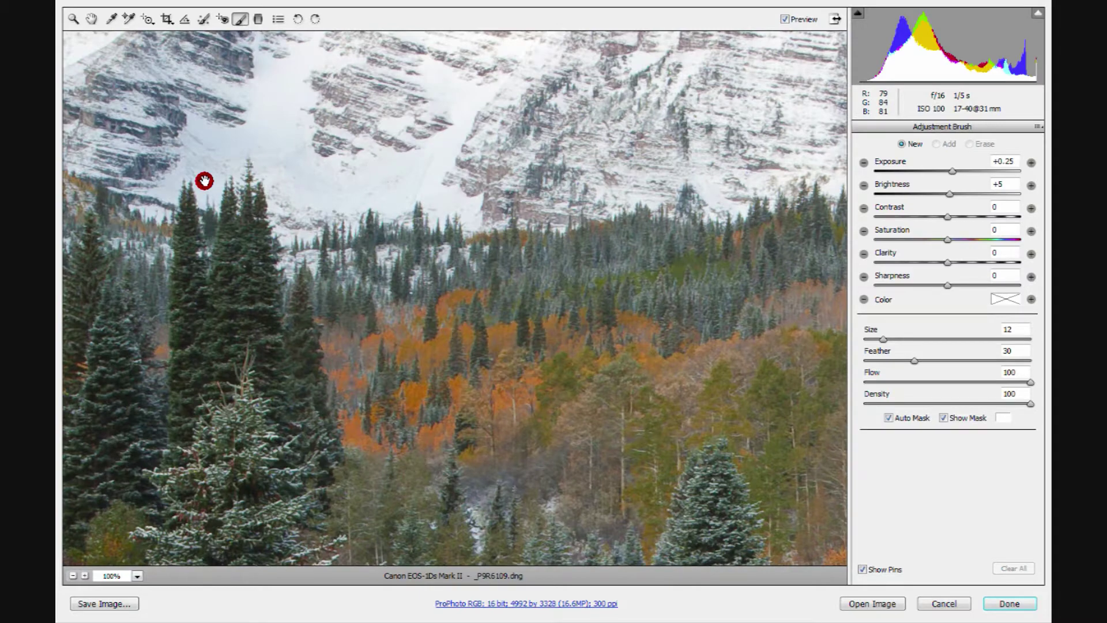
left_click_drag(205, 181, 285, 230)
left_click_drag(121, 175, 330, 249)
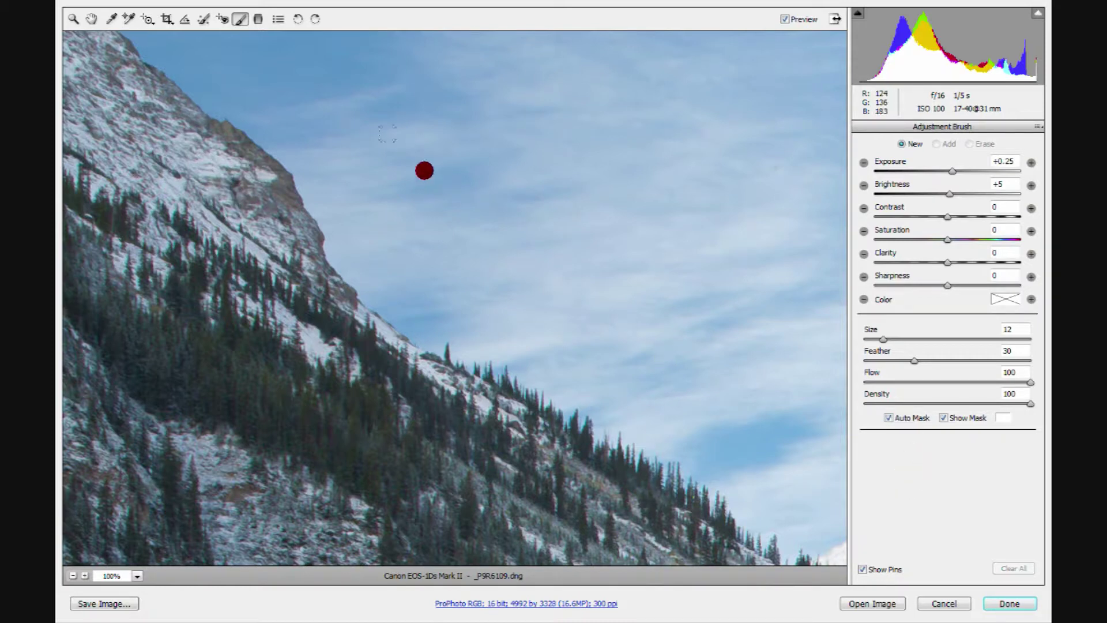
mouse_move(155, 47)
left_mouse_down()
mouse_move(249, 101)
mouse_move(316, 169)
mouse_move(360, 246)
mouse_move(428, 324)
mouse_move(519, 373)
mouse_move(483, 335)
mouse_move(530, 353)
mouse_move(574, 397)
mouse_move(643, 411)
mouse_move(792, 513)
left_mouse_up()
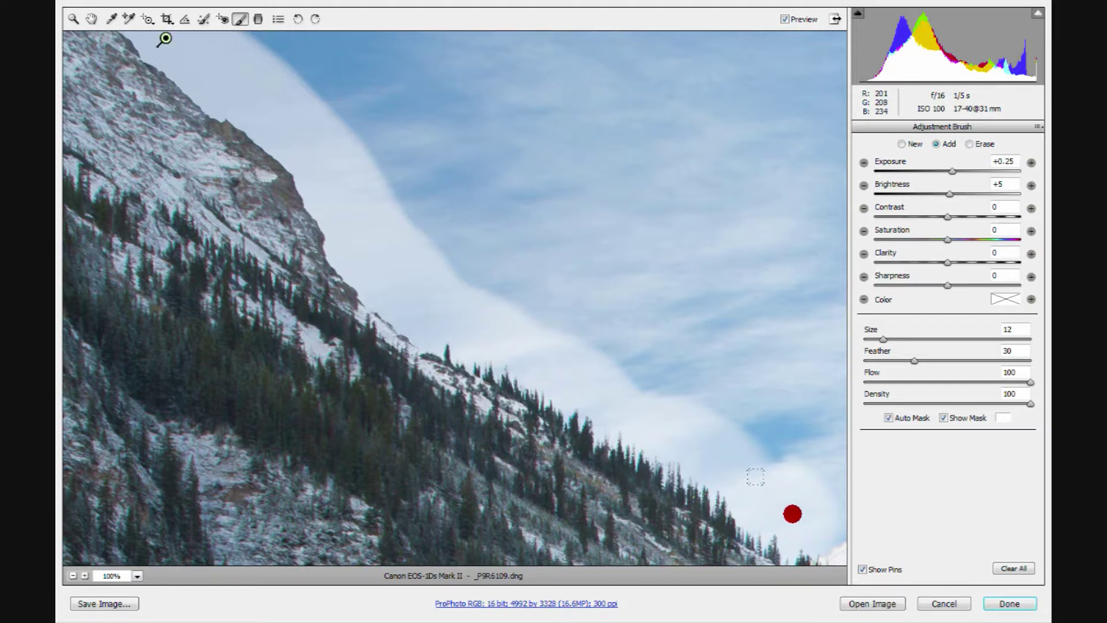
Step: Extend the mask with broad strokes over the open sky beyond the ridge, keeping Auto Mask on
mouse_move(773, 448)
left_mouse_down()
mouse_move(529, 291)
mouse_move(317, 67)
mouse_move(265, 45)
left_mouse_up()
mouse_move(466, 170)
left_mouse_down()
mouse_move(798, 364)
mouse_move(398, 44)
left_mouse_up()
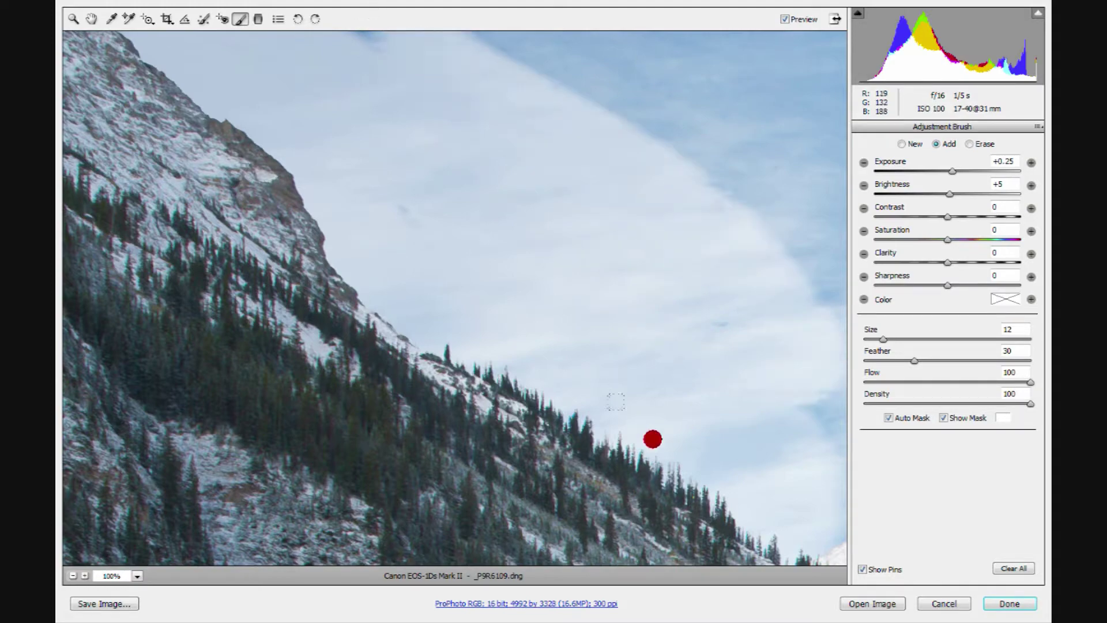
left_click_drag(700, 400, 562, 327)
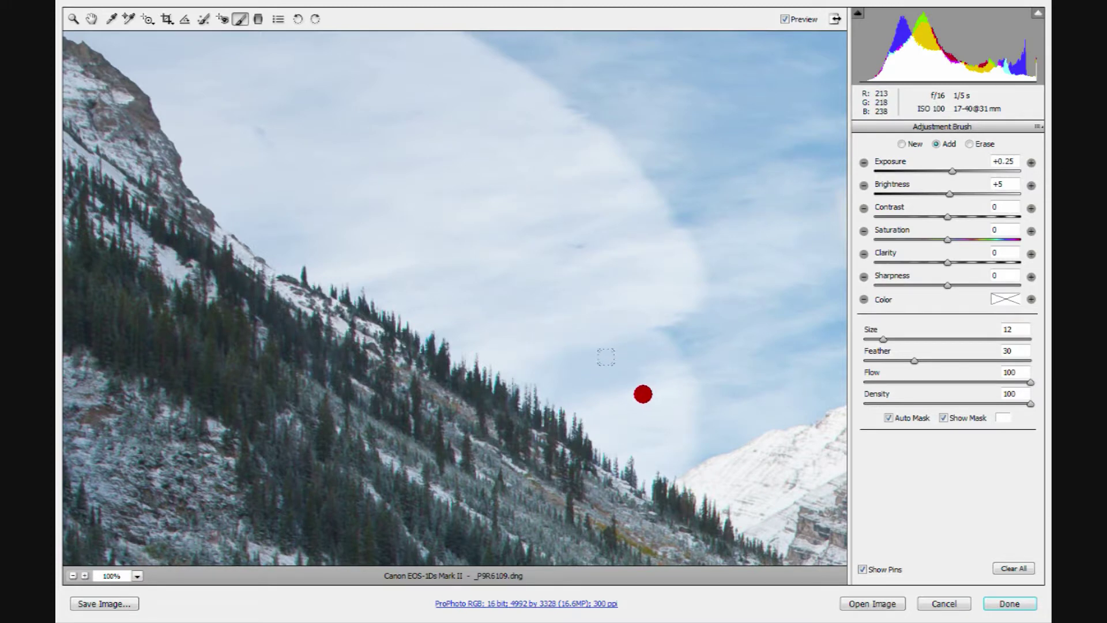
mouse_move(634, 173)
left_mouse_down()
mouse_move(743, 104)
mouse_move(637, 196)
left_mouse_up()
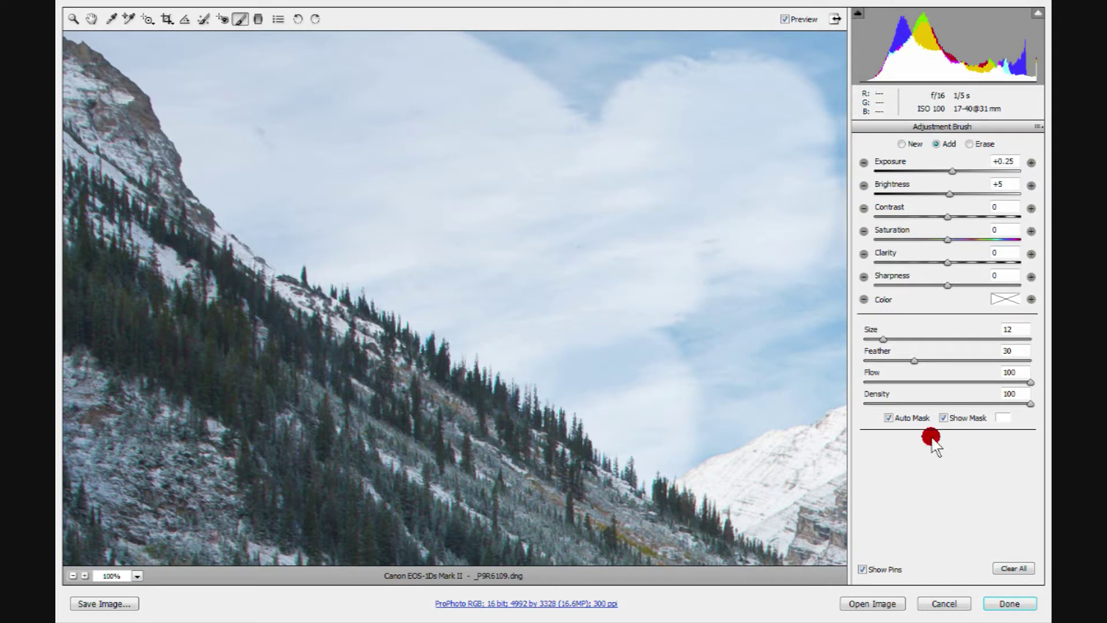
Step: Turn off Auto Mask and brush over the remaining gaps in the sky away from the ridge edge
left_click(889, 417)
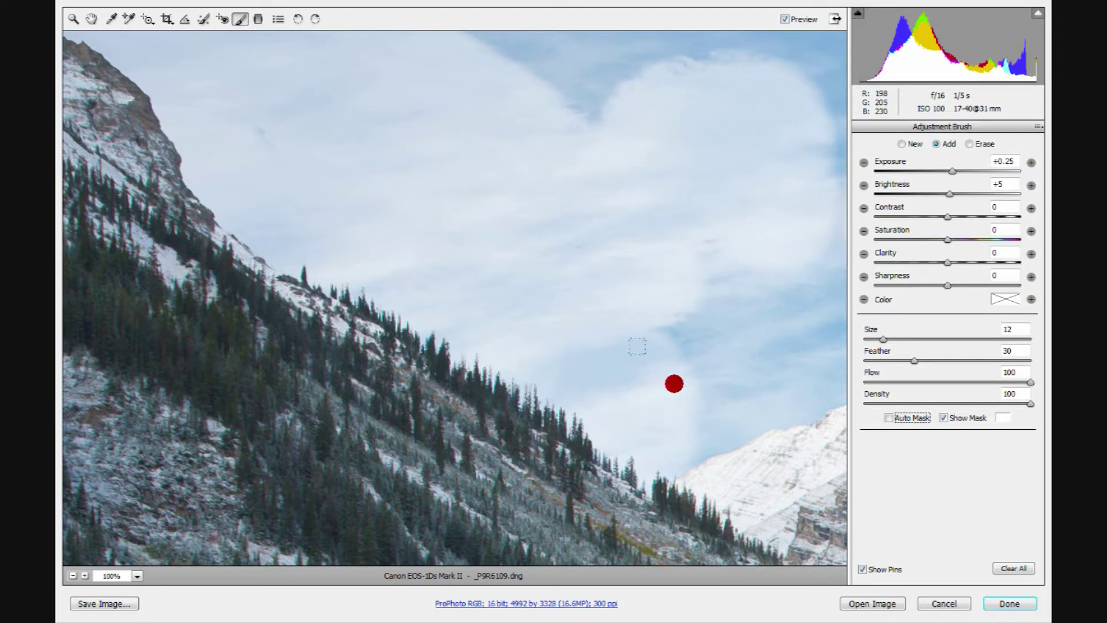
left_click_drag(603, 260, 752, 415)
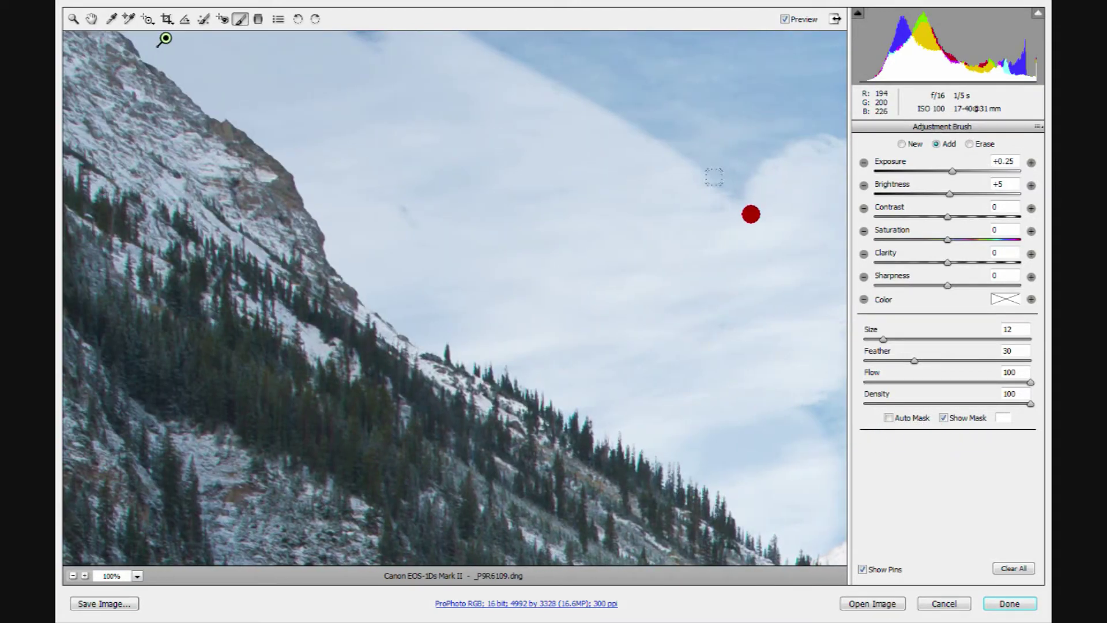
mouse_move(751, 214)
left_mouse_down()
mouse_move(628, 117)
mouse_move(659, 152)
mouse_move(595, 203)
mouse_move(415, 150)
mouse_move(425, 223)
mouse_move(812, 420)
mouse_move(622, 247)
mouse_move(455, 128)
mouse_move(631, 220)
mouse_move(359, 33)
left_mouse_up()
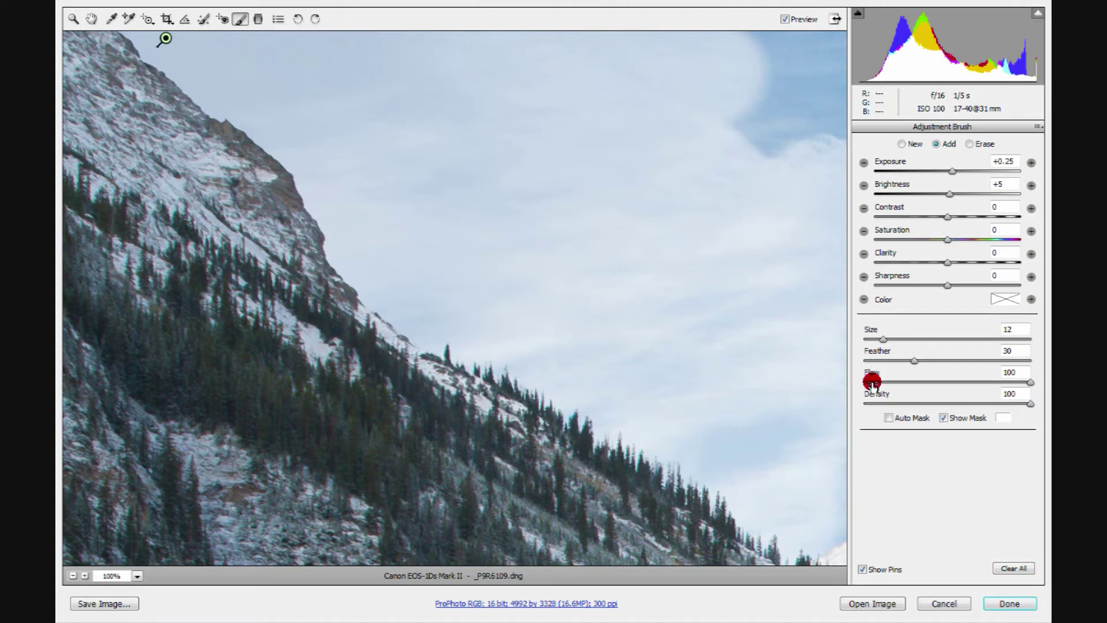
Step: Hide the mask overlay and compare the sky with and without the brush adjustment by toggling the preview
left_click(945, 420)
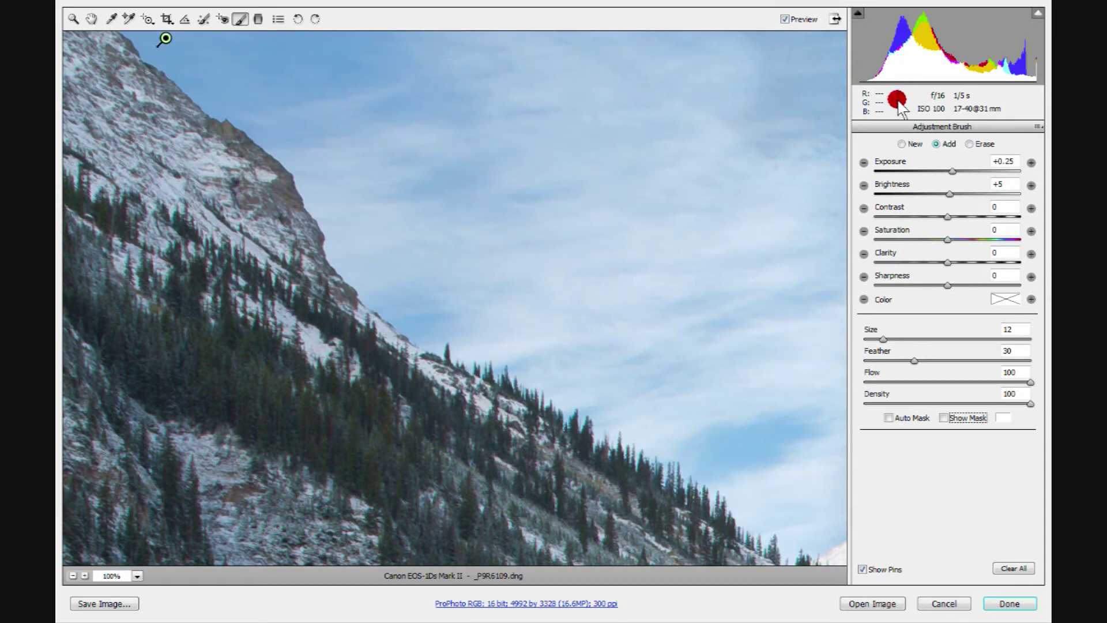
left_click(785, 20)
left_click(785, 19)
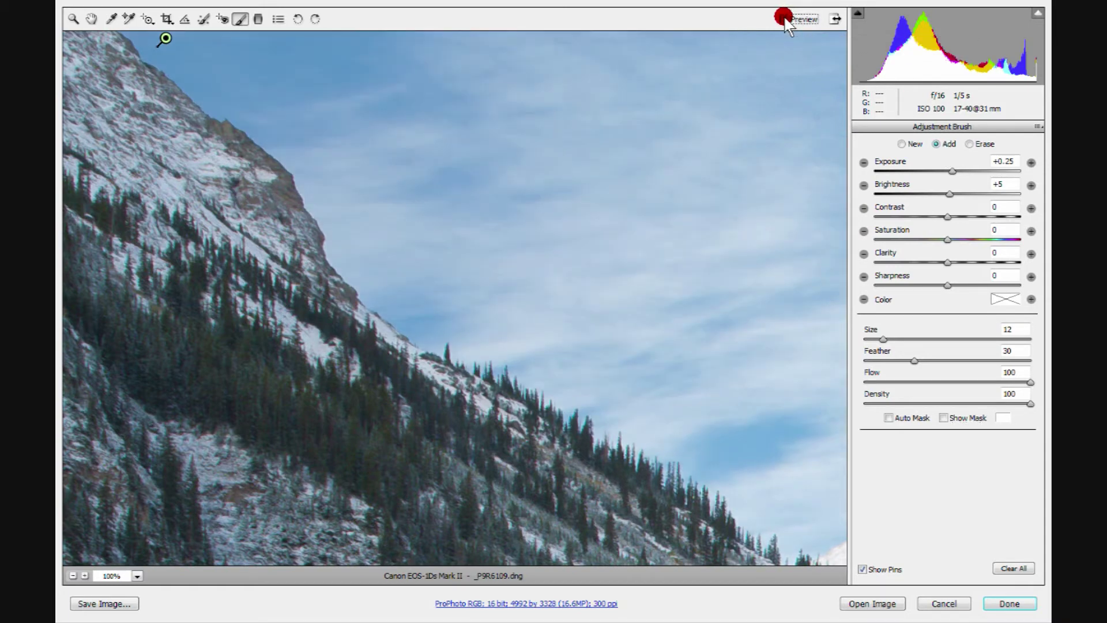
left_click(785, 19)
Step: Fit the whole photo in view and clear all brush adjustments
left_click(137, 575)
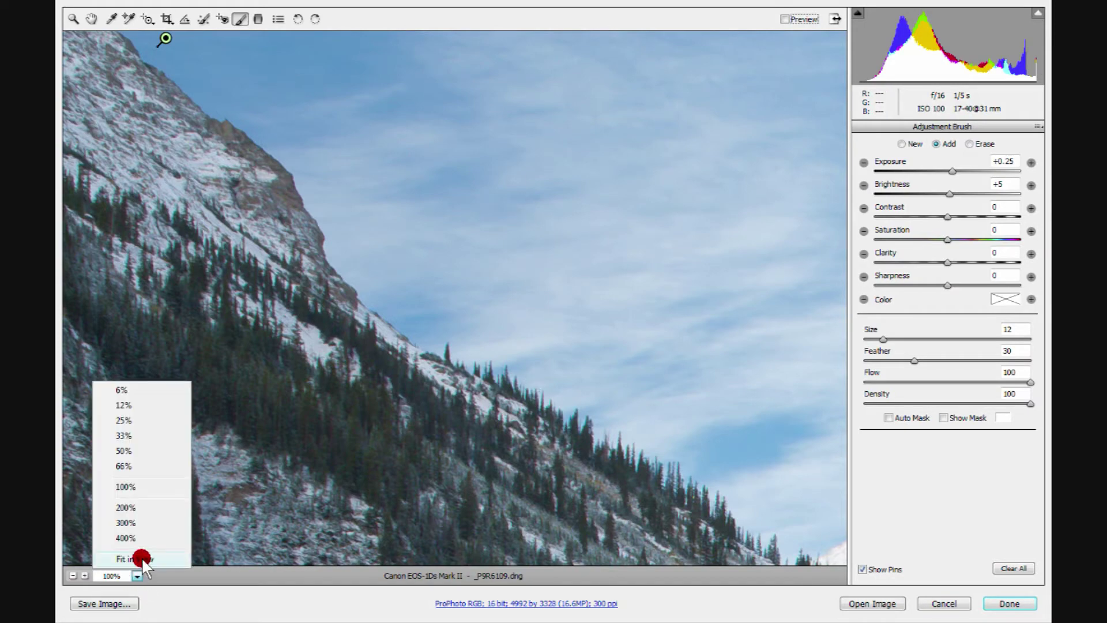
left_click(141, 559)
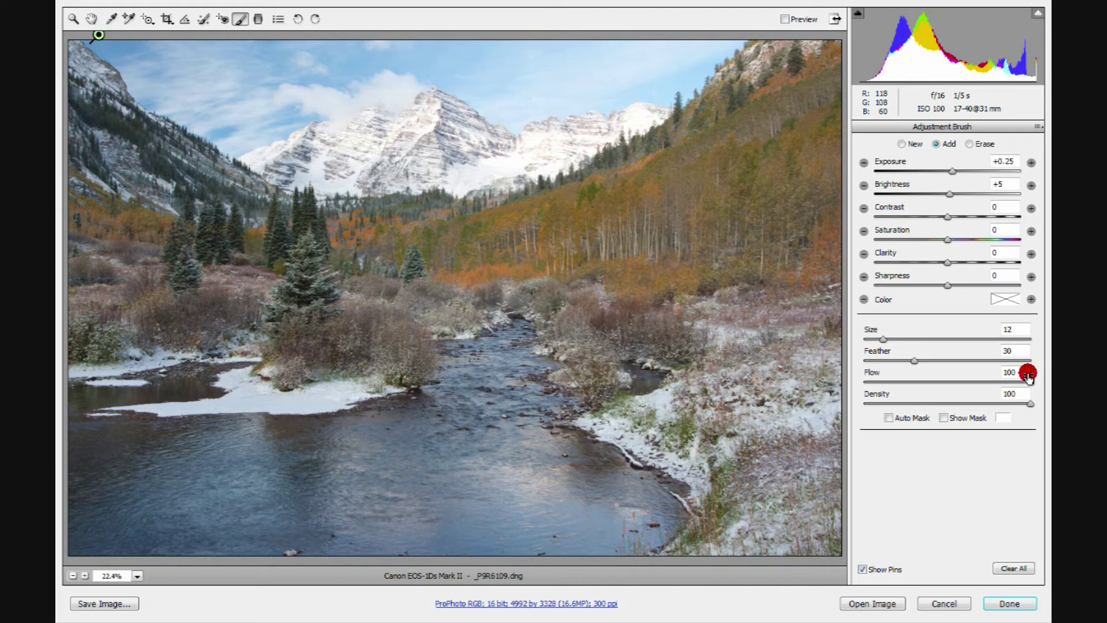
left_click(1013, 569)
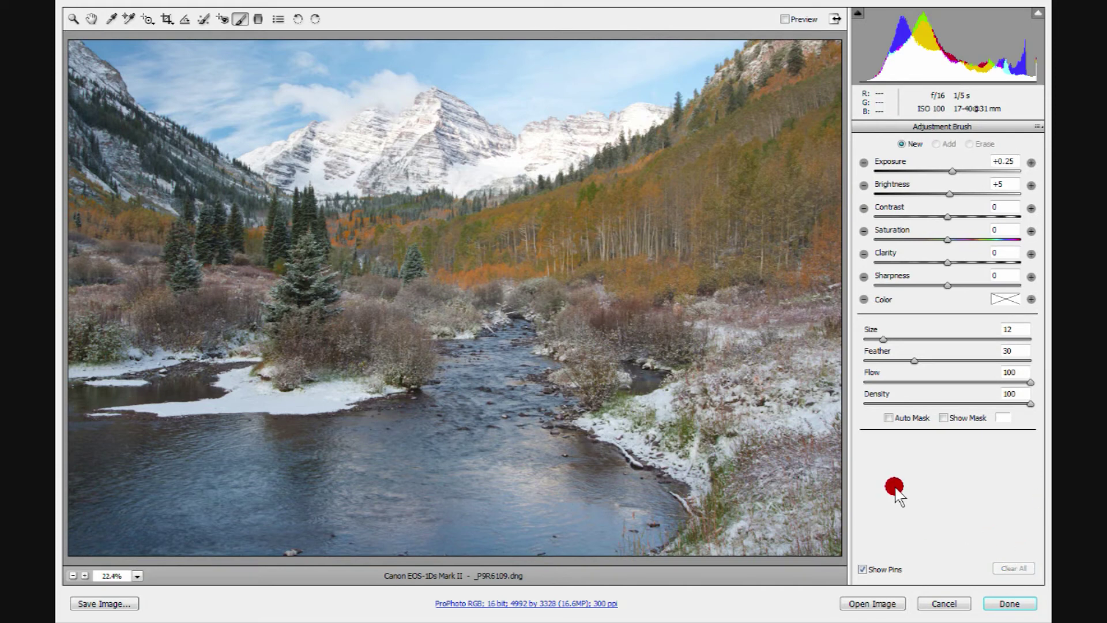